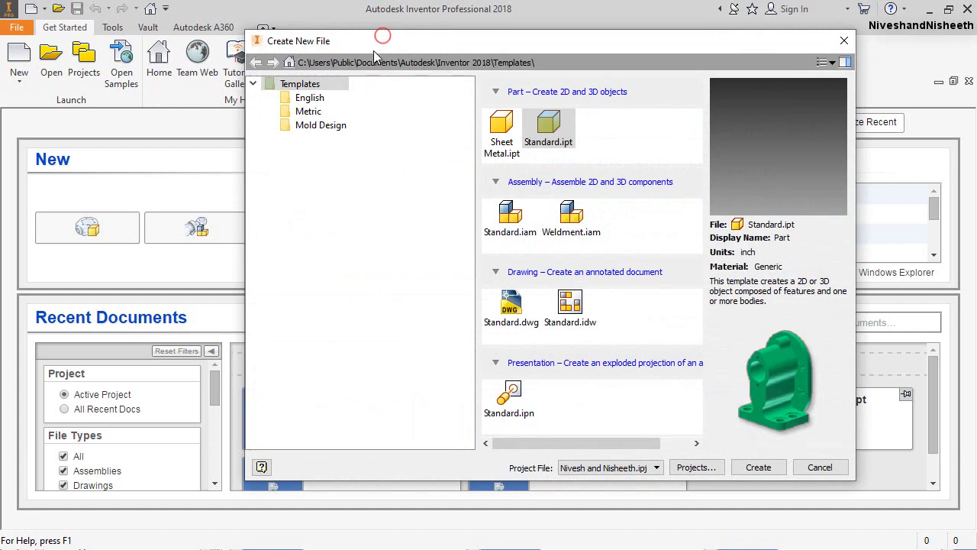
Create a new part from the English Standard (in).ipt template
left_click(313, 99)
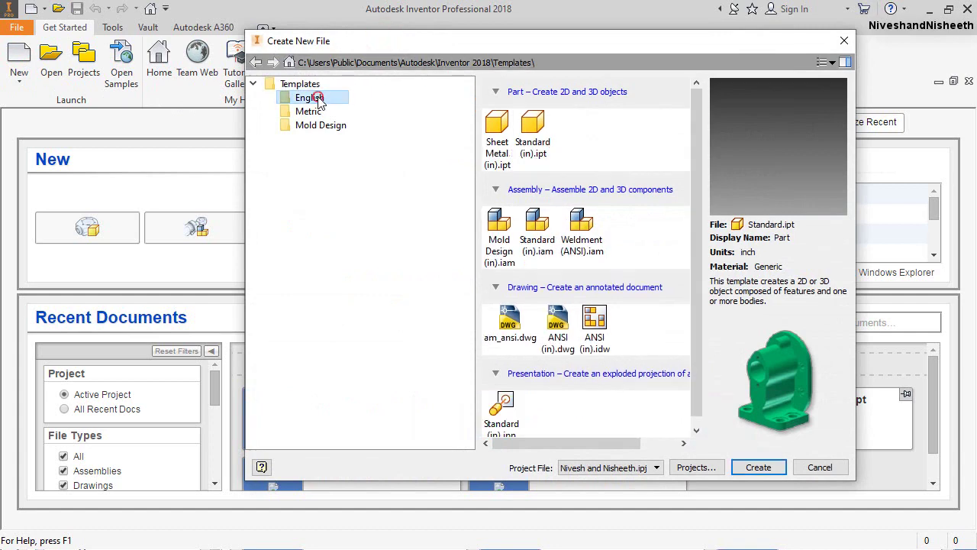
left_click(532, 126)
left_click(773, 467)
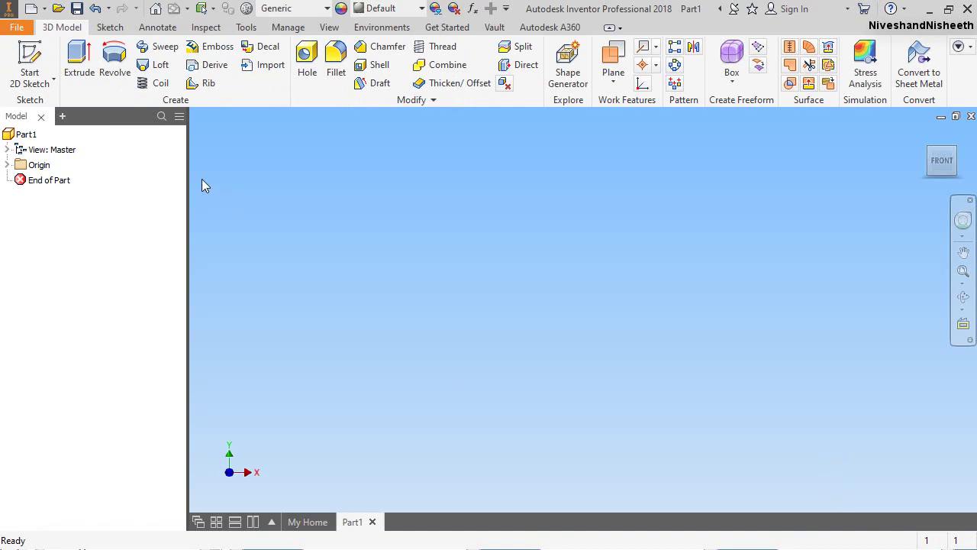
Float and shorten the model browser, and set a Z-up isometric view as the home view with Fit to View
left_click_drag(138, 122, 98, 122)
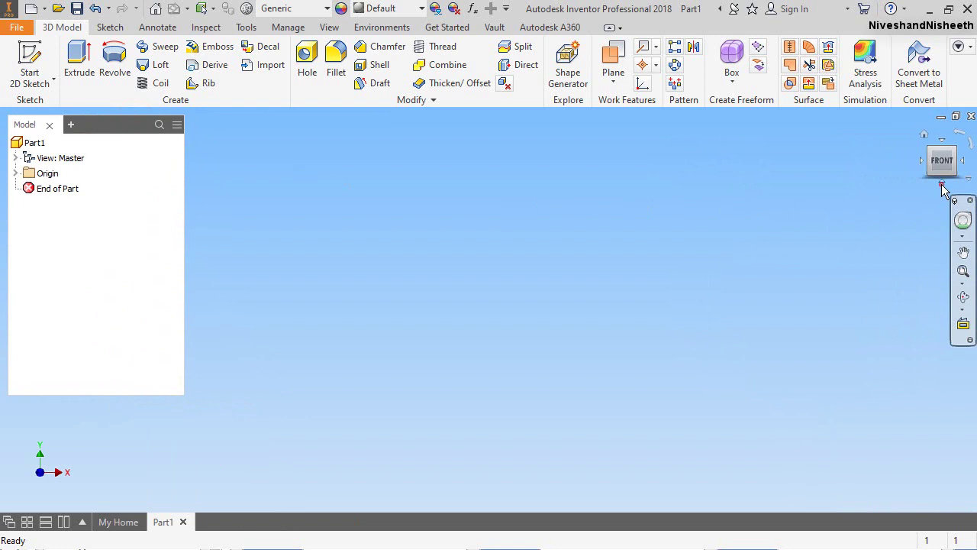
left_click(943, 184)
left_click(956, 153)
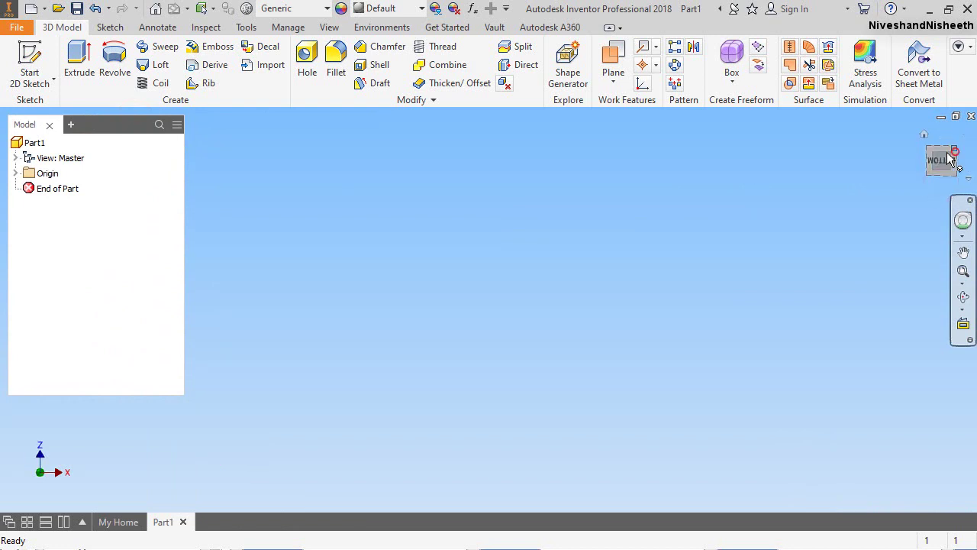
right_click(945, 139)
mouse_move(886, 242)
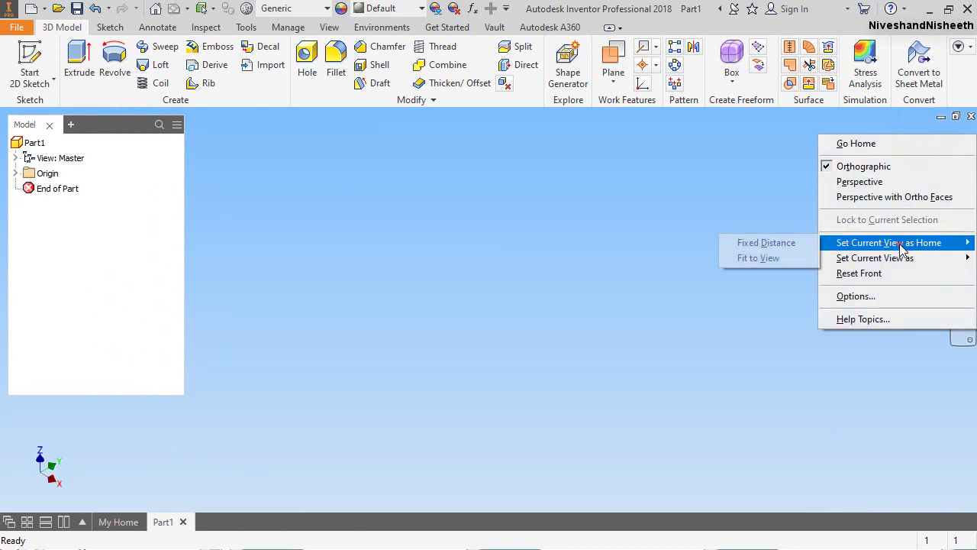
left_click(763, 266)
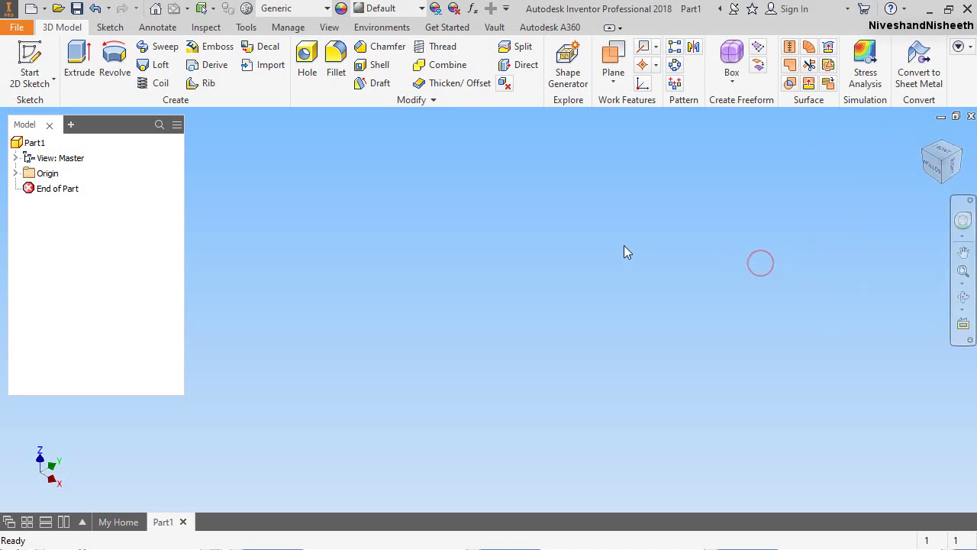
left_click_drag(184, 394, 154, 274)
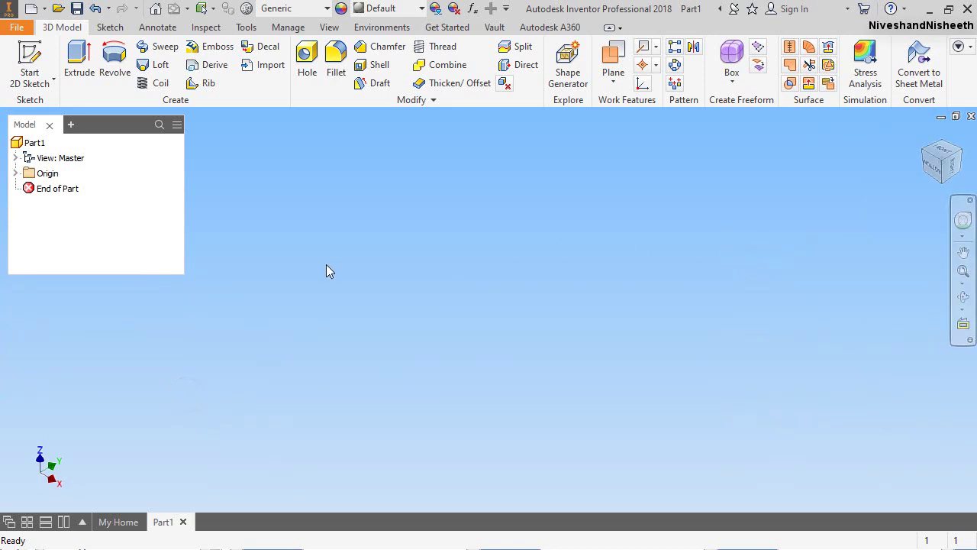
Save the part as Crankshaft.ipt in a new workspace folder named Crankshaft
key("ctrl+s")
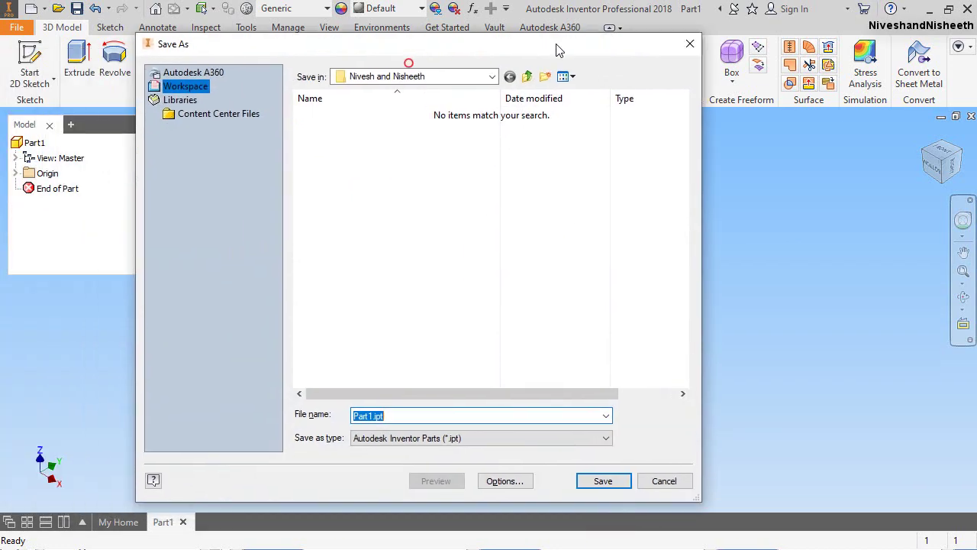
left_click_drag(557, 50, 611, 42)
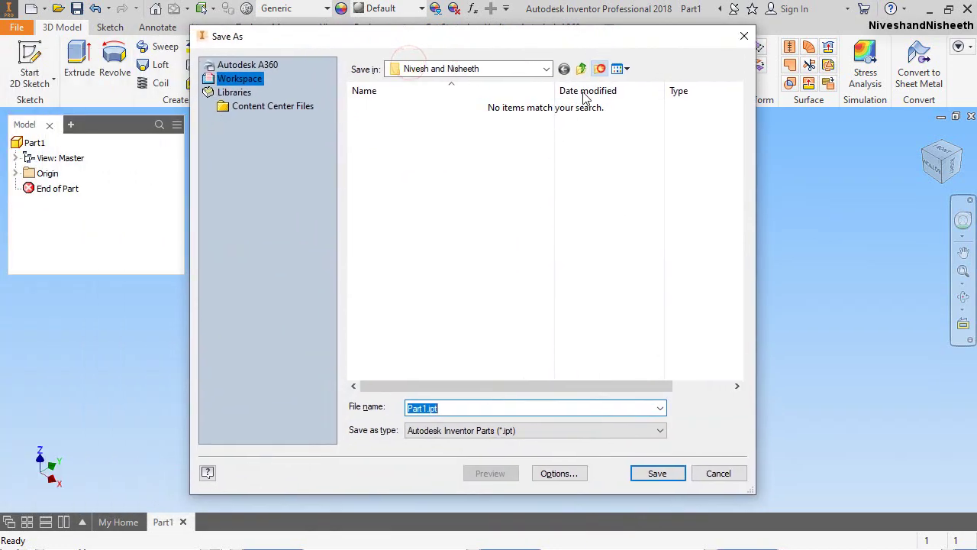
left_click(599, 69)
type("Crankshaft")
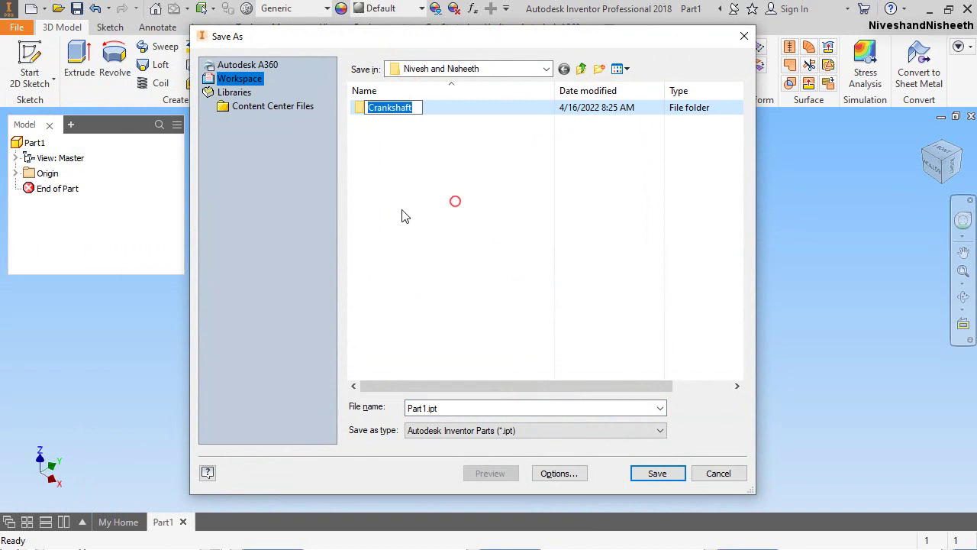
double_click(395, 107)
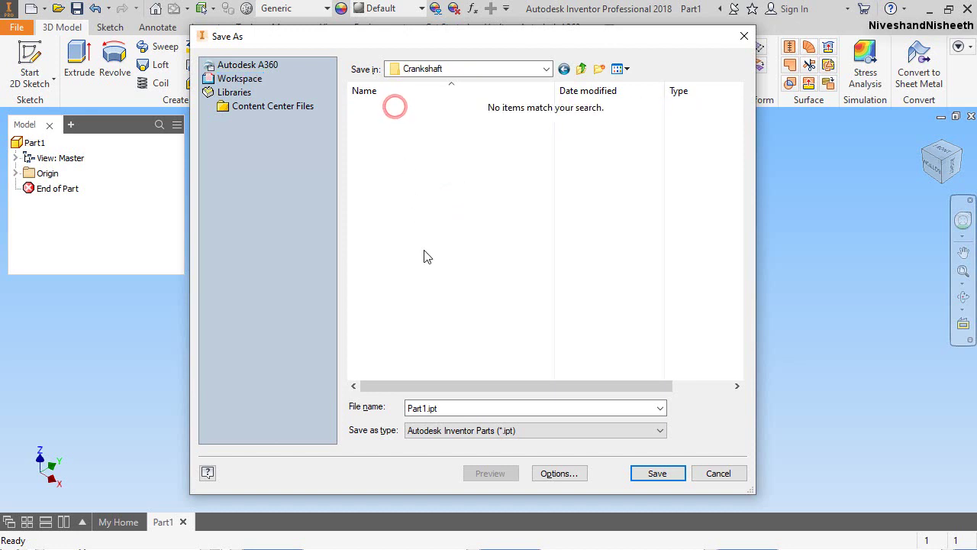
double_click(410, 407)
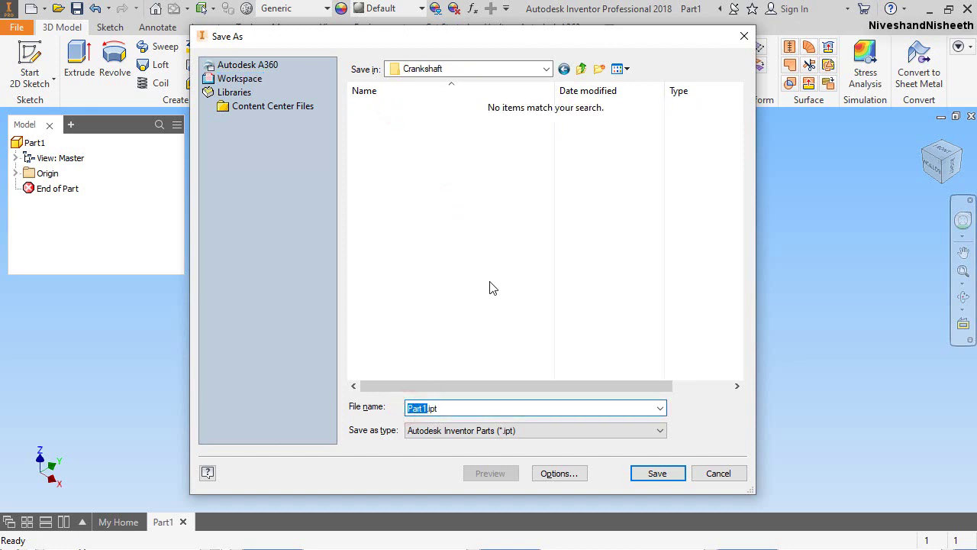
left_click(675, 471)
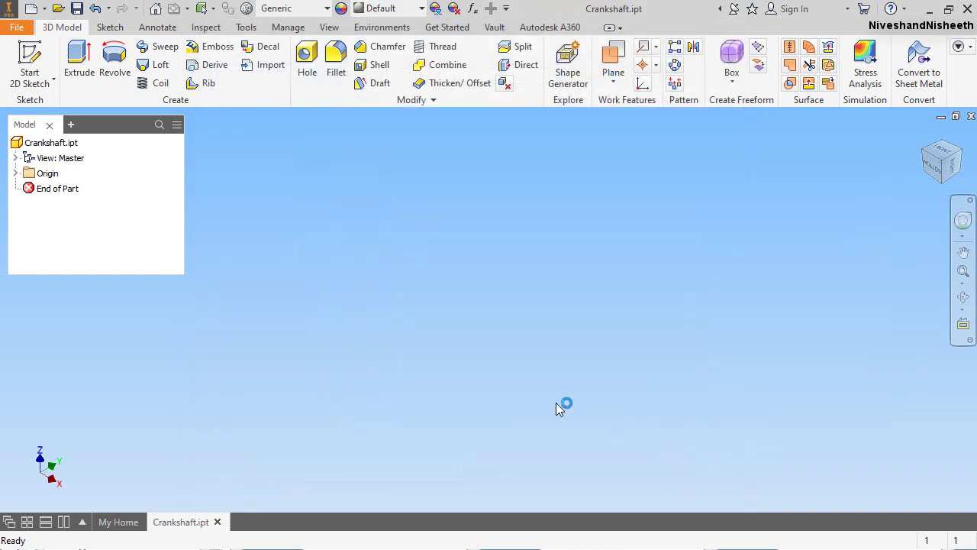
Start a 2D sketch on the XZ origin plane, restoring the previous Z-up isometric view
left_click(276, 273)
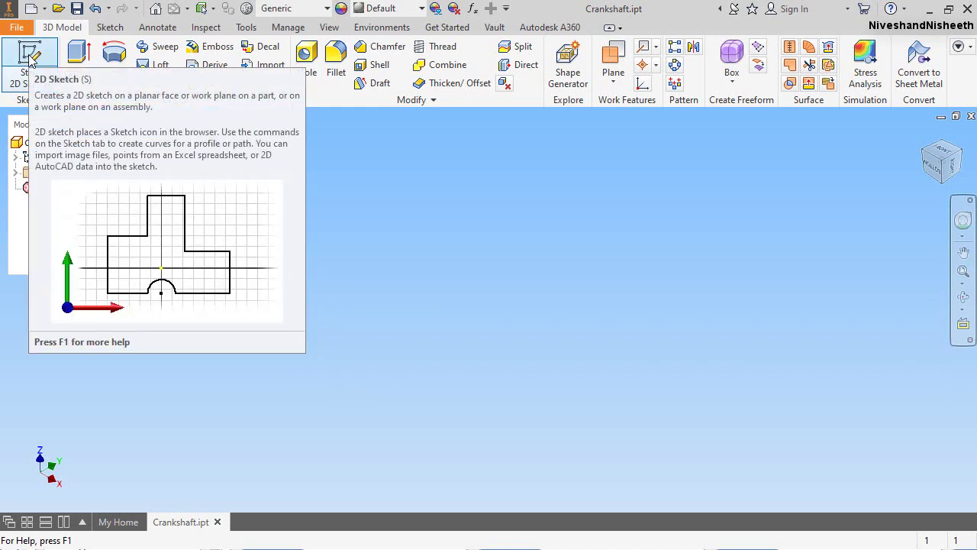
left_click(31, 63)
right_click(709, 269)
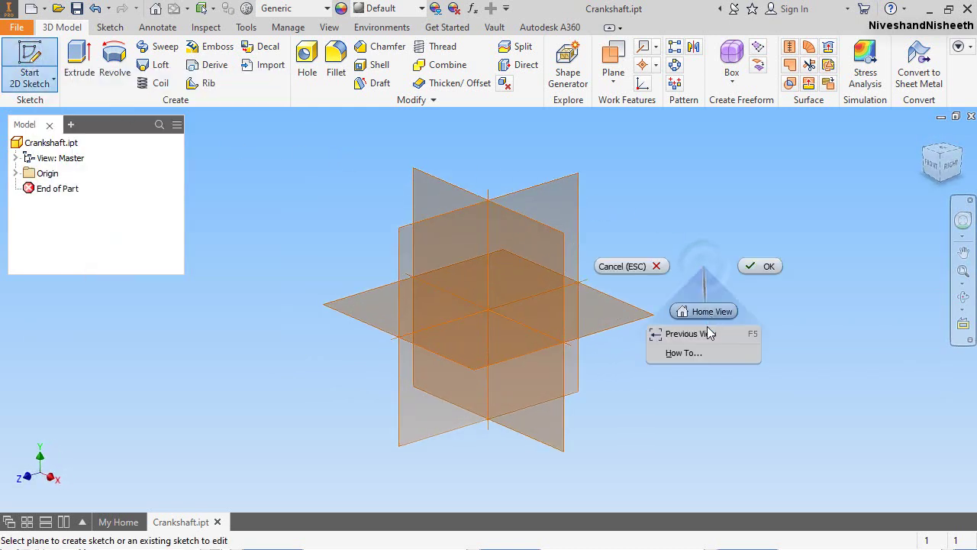
left_click(706, 338)
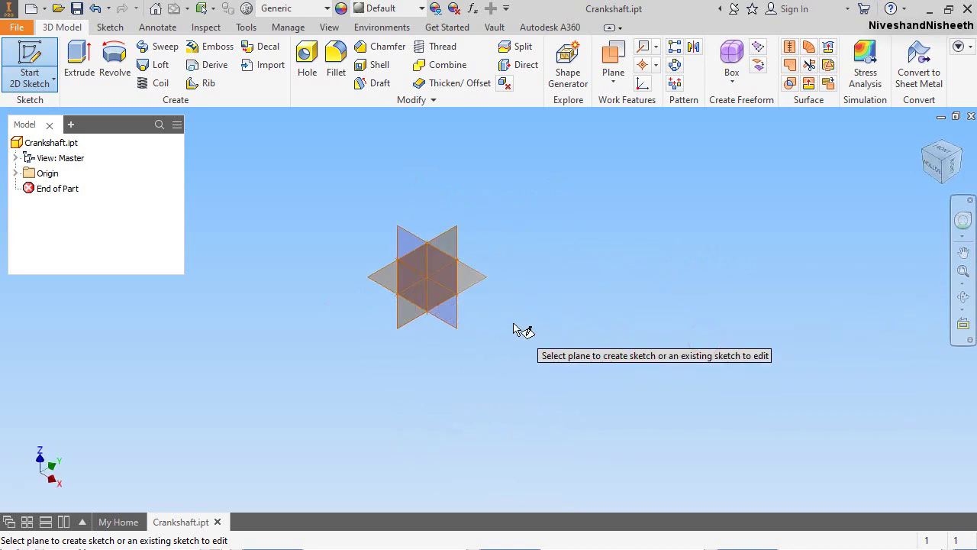
left_click(443, 192)
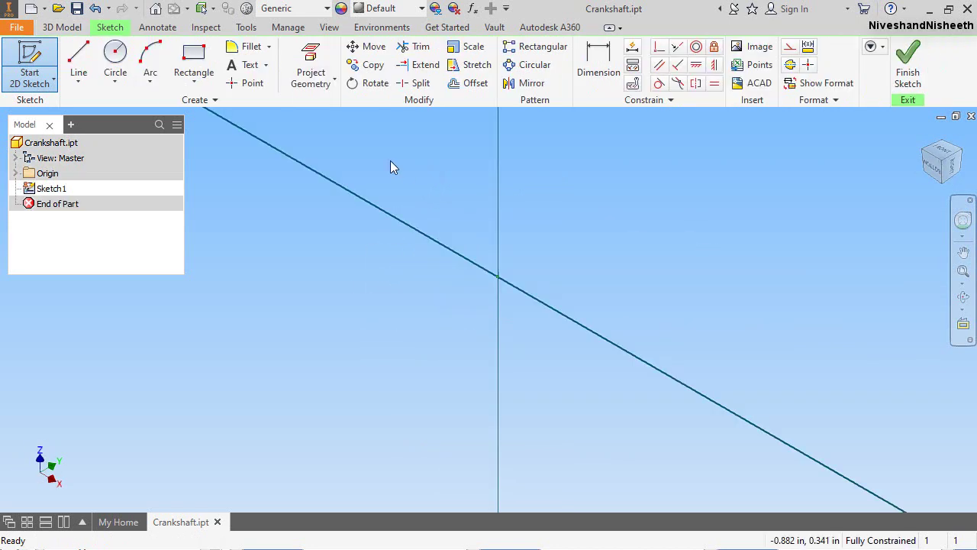
Draw a circle of 1 in diameter centred on the origin and finish the sketch
left_click(112, 55)
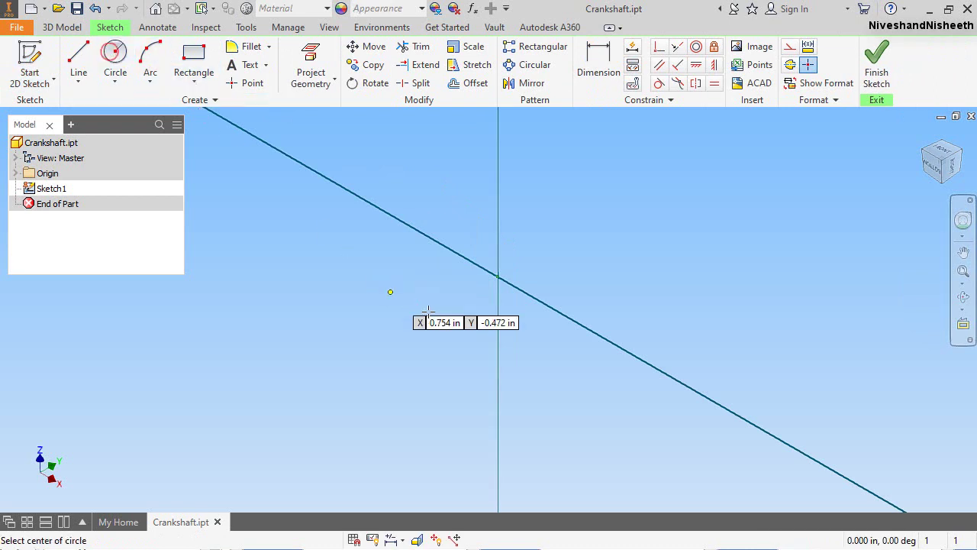
left_click(498, 275)
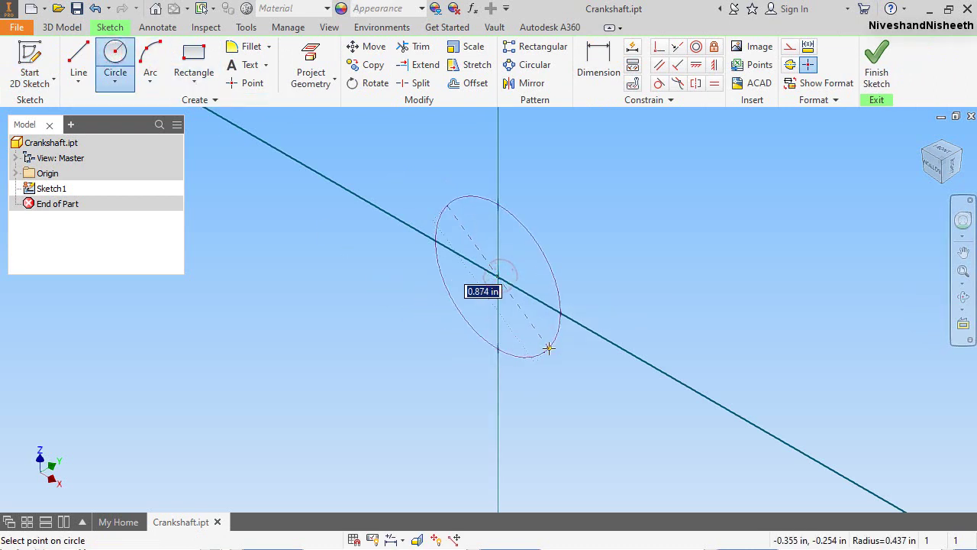
type("1")
key("Return")
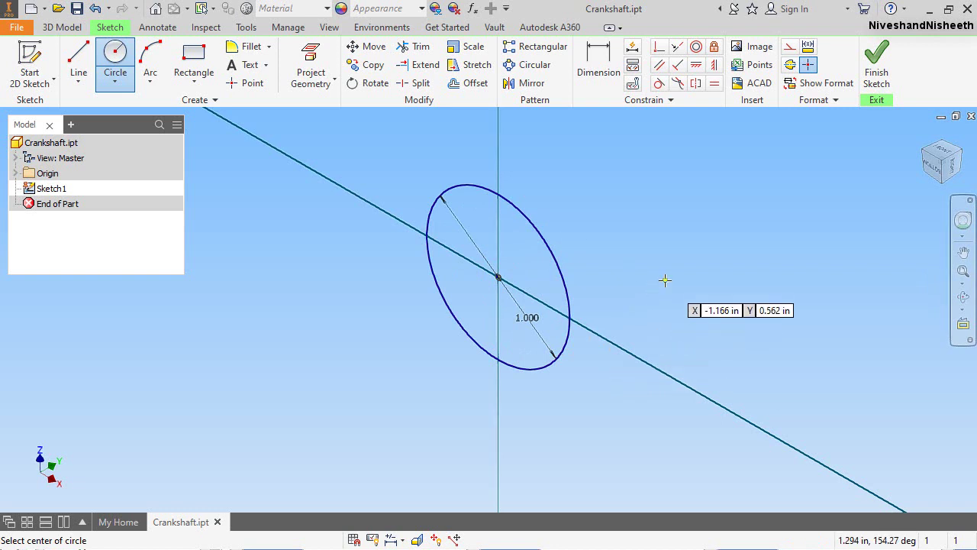
right_click(665, 281)
left_click(651, 327)
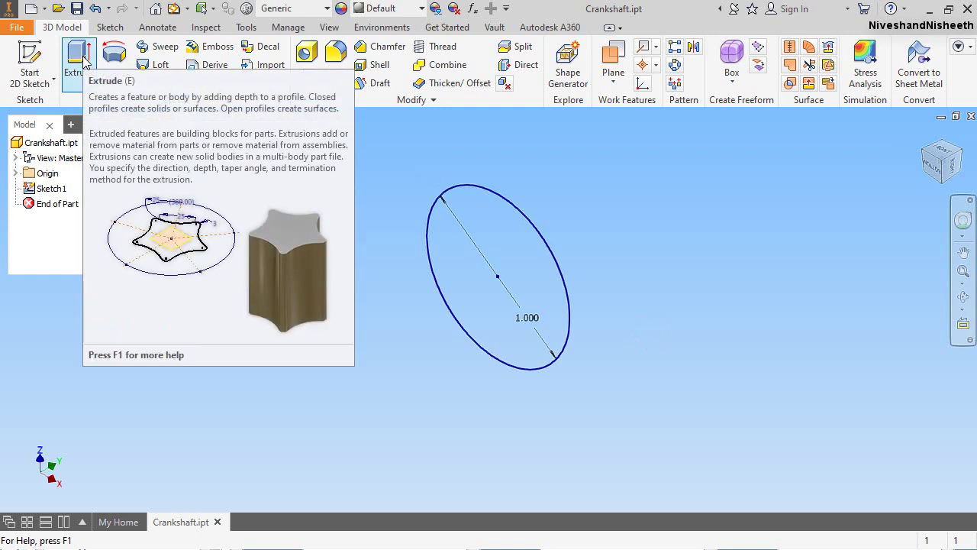
Extrude the circle 1 in symmetrically about the sketch plane as a new solid
left_click(81, 63)
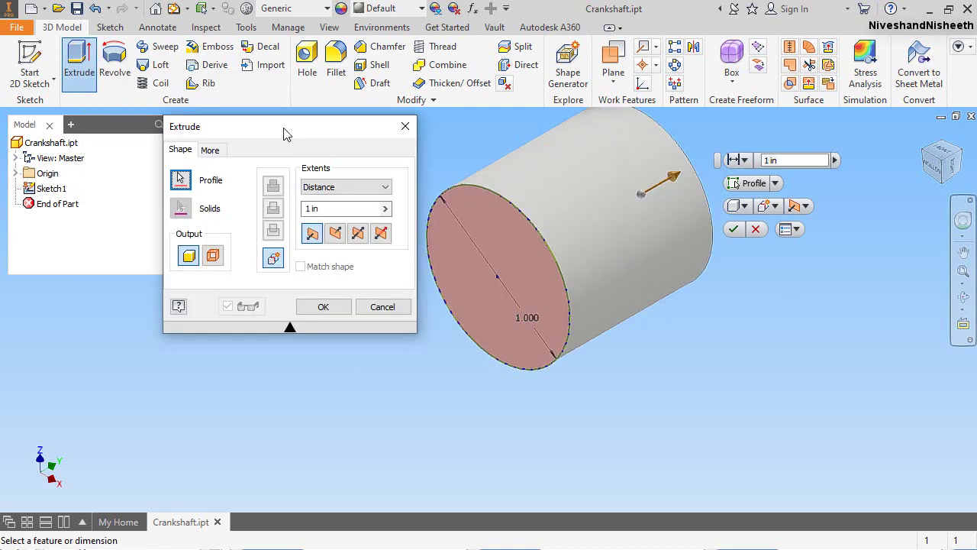
left_click(358, 233)
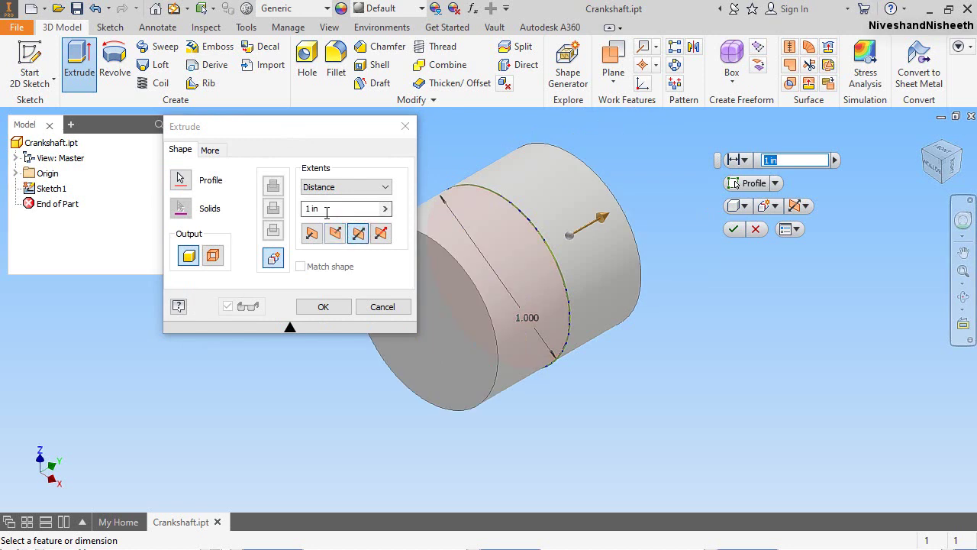
left_click(323, 307)
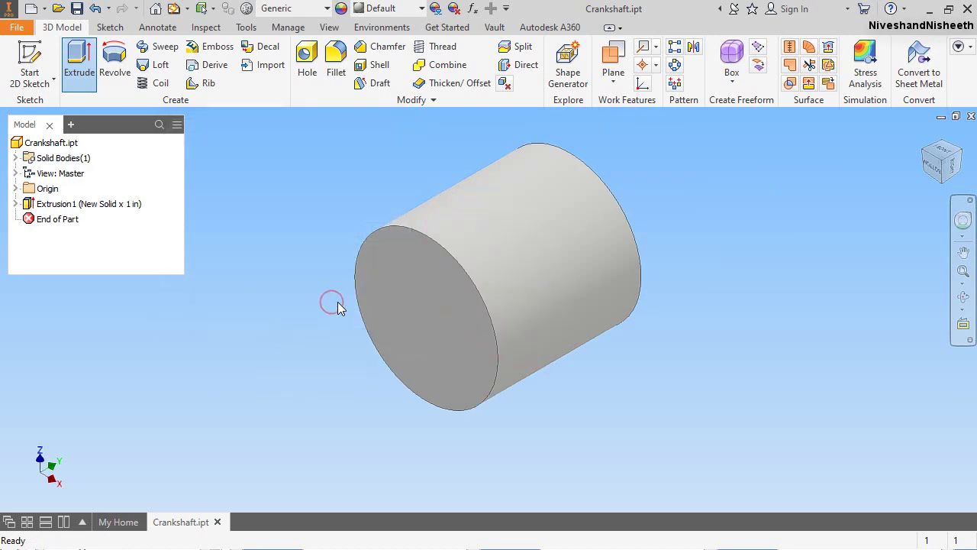
Apply the Beige appearance to the cylinder
left_click(959, 275)
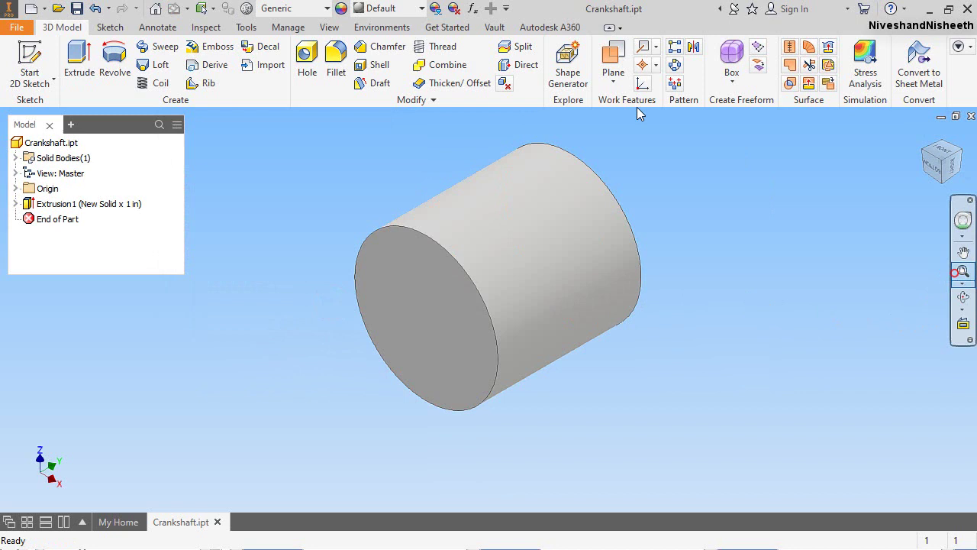
left_click(410, 11)
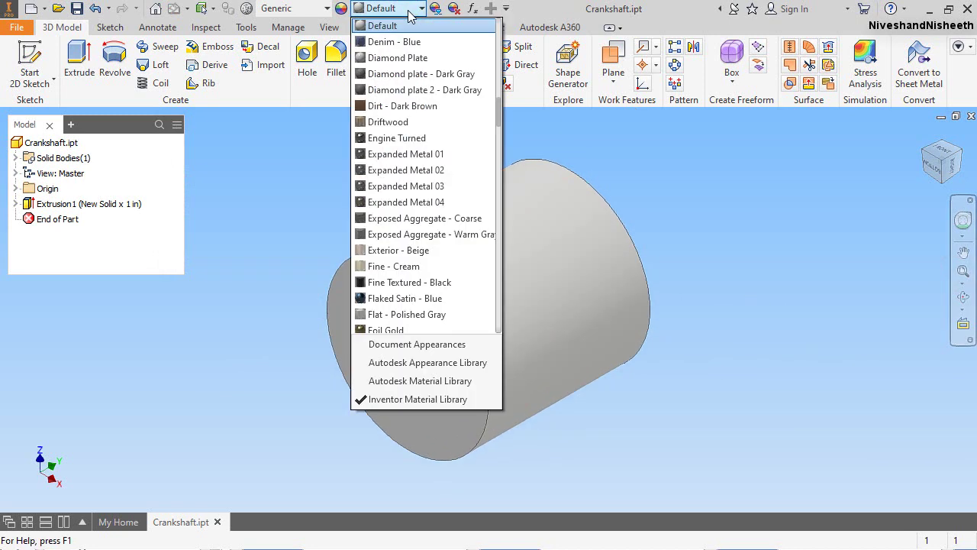
left_click(391, 26)
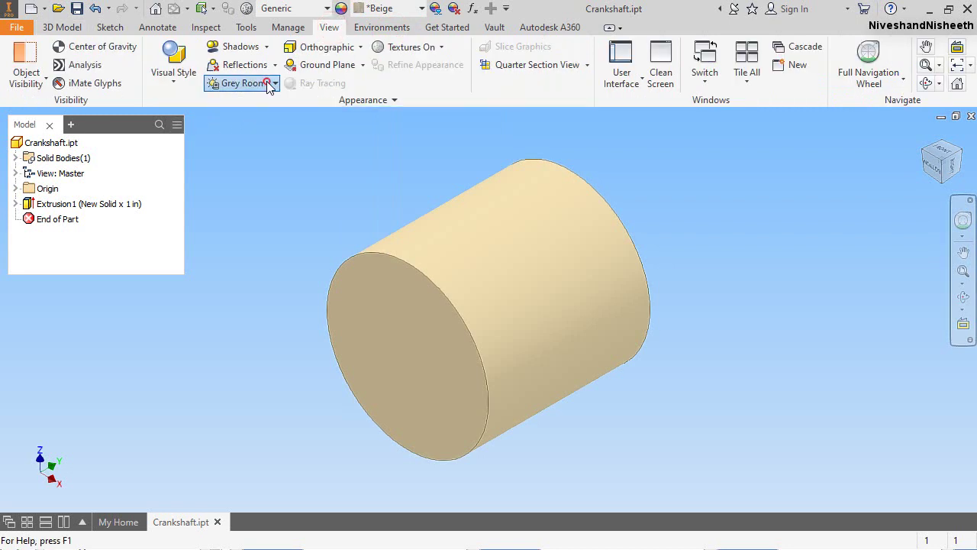
Change the lighting style from Grey Room to Two Lights
left_click(267, 82)
left_click(256, 456)
left_click(275, 84)
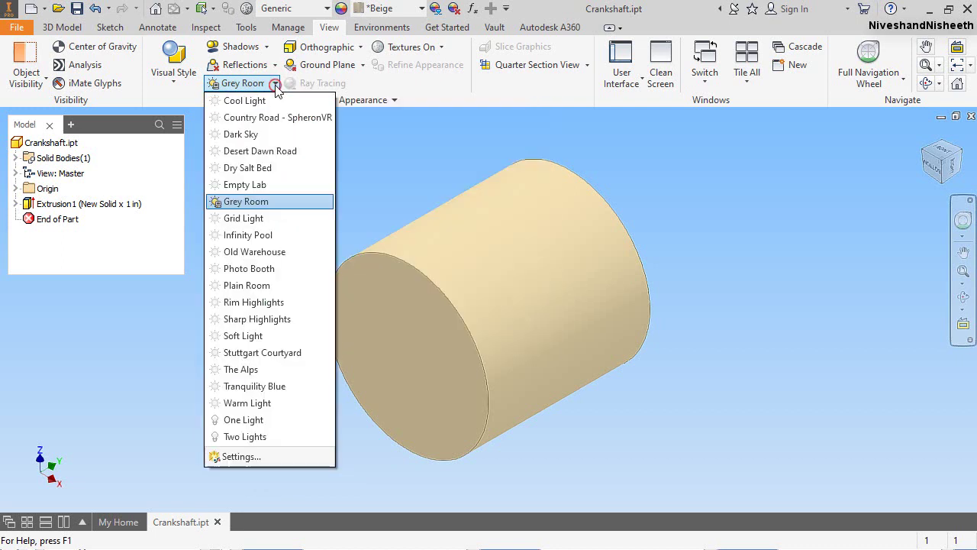
left_click(252, 437)
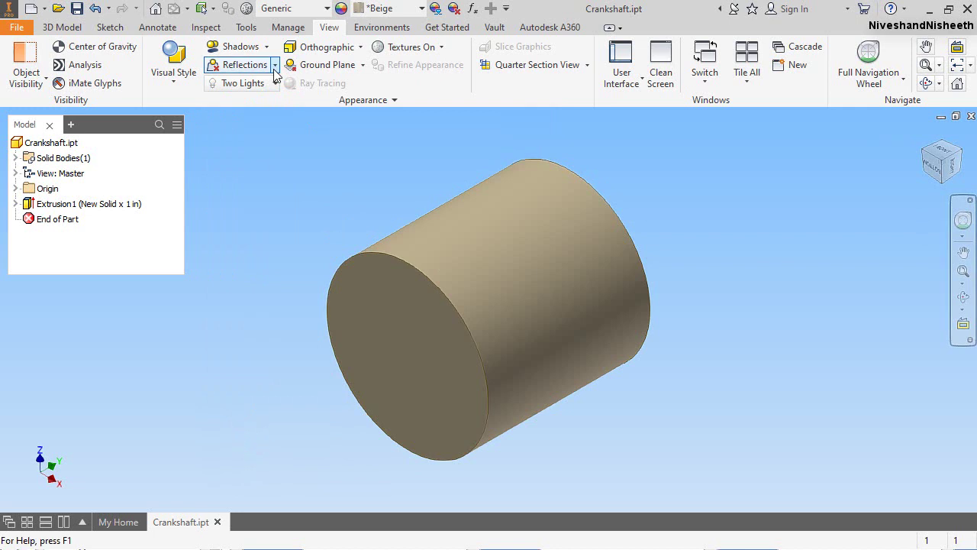
Edit the Two Lights style by turning on Light3 and setting Light1 brightness to 70, save it, and return to the modeling tools
left_click(269, 86)
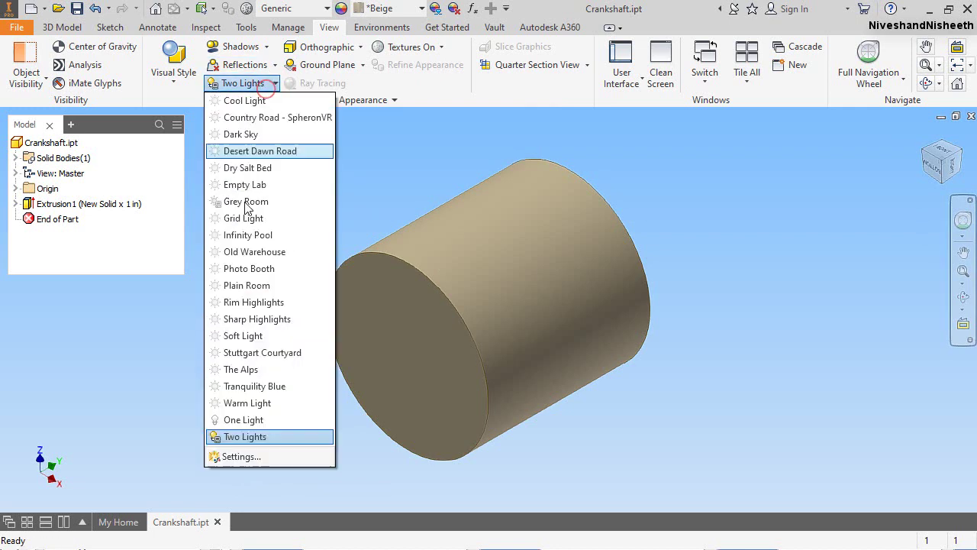
left_click(248, 455)
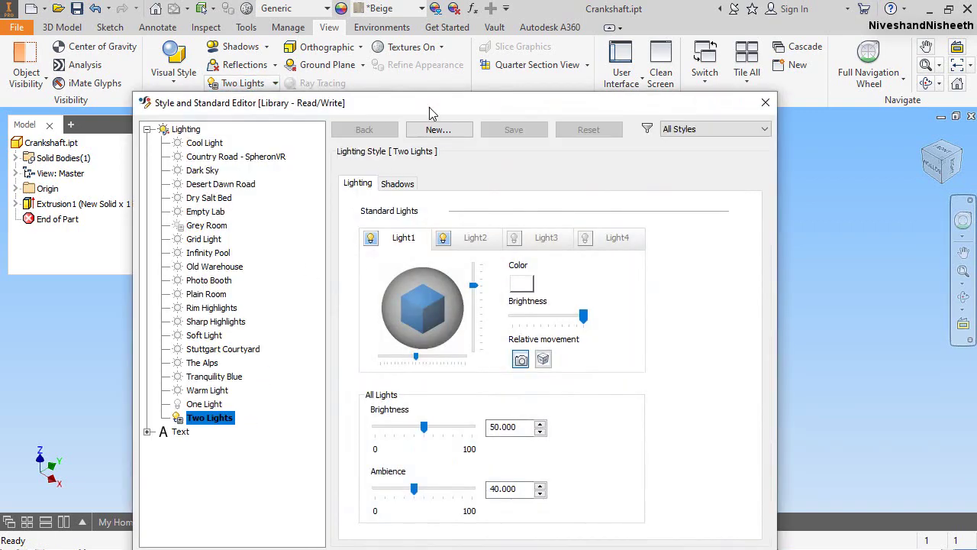
left_click_drag(430, 109, 101, 42)
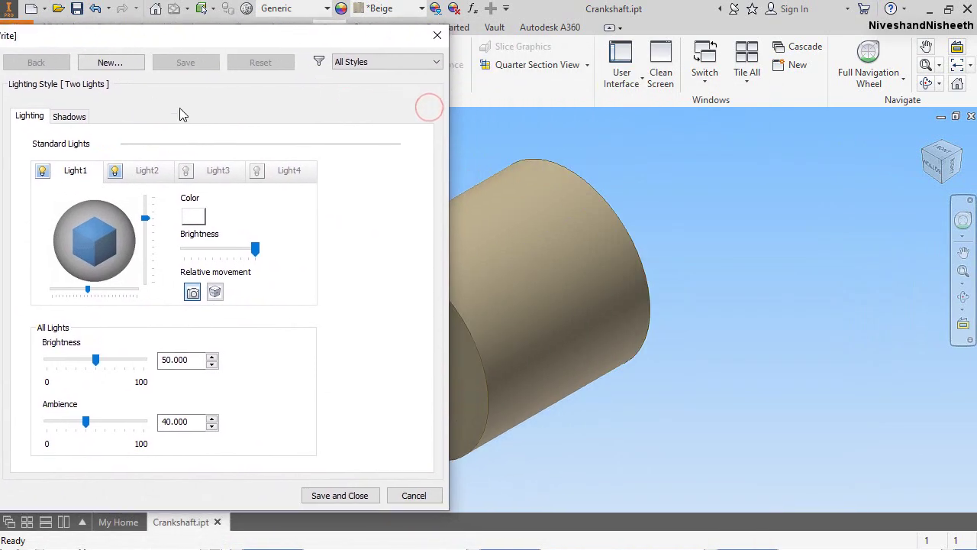
left_click(186, 171)
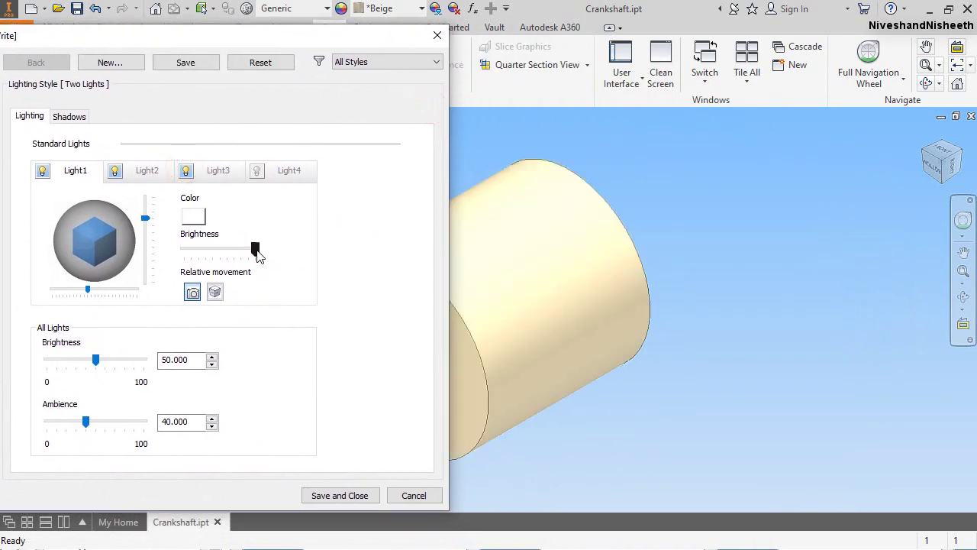
left_click_drag(258, 252, 237, 254)
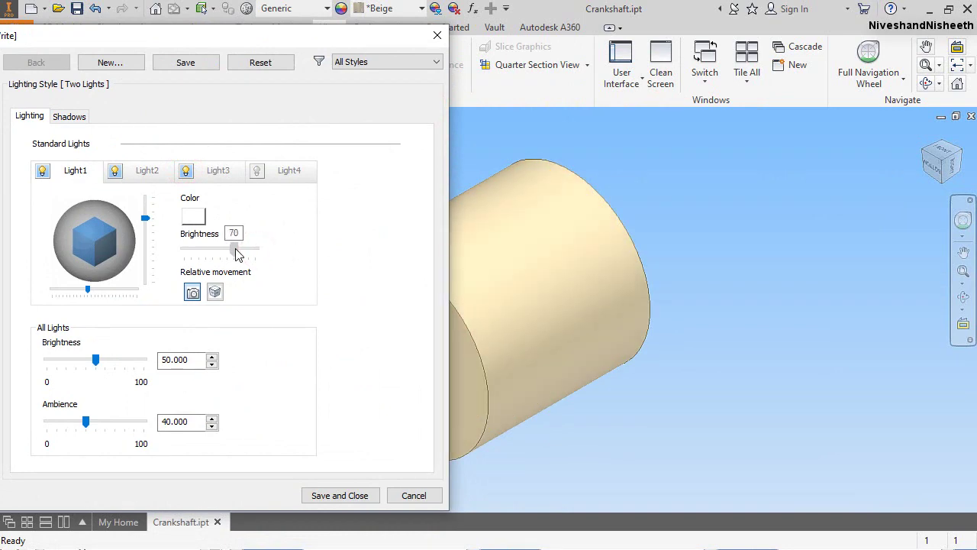
left_click(341, 496)
left_click(47, 29)
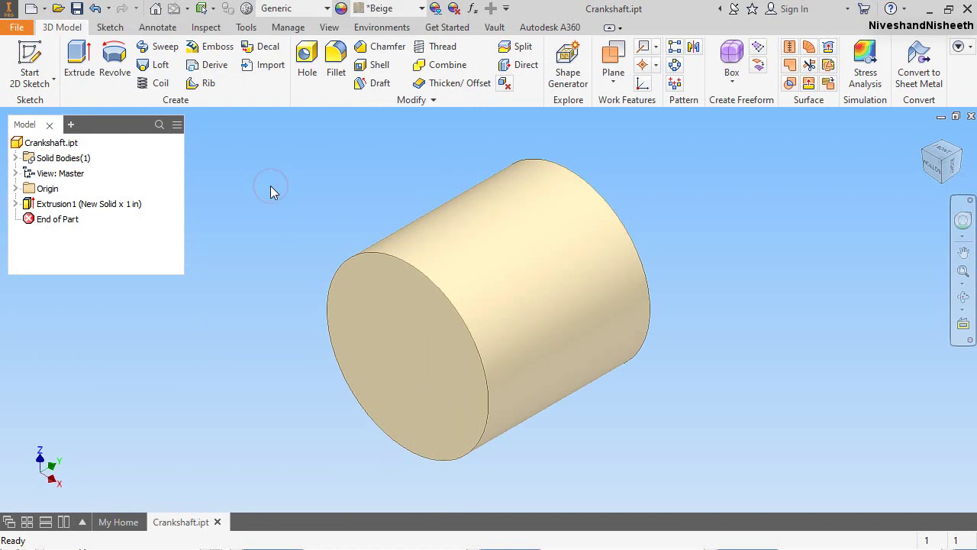
Start a sketch on the cylinder's front end face and draw a concentric circle about 0.24 in outside the face's edge
left_click(42, 67)
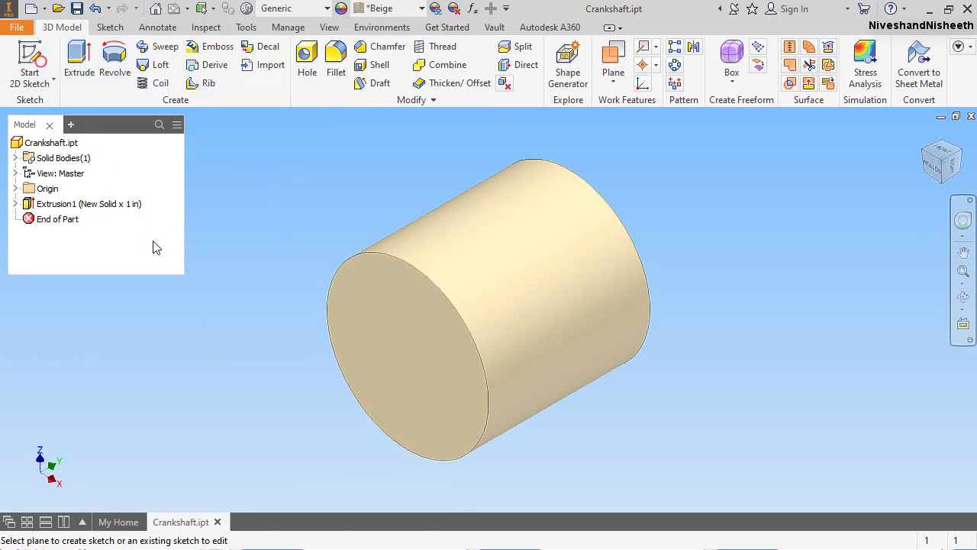
left_click(369, 350)
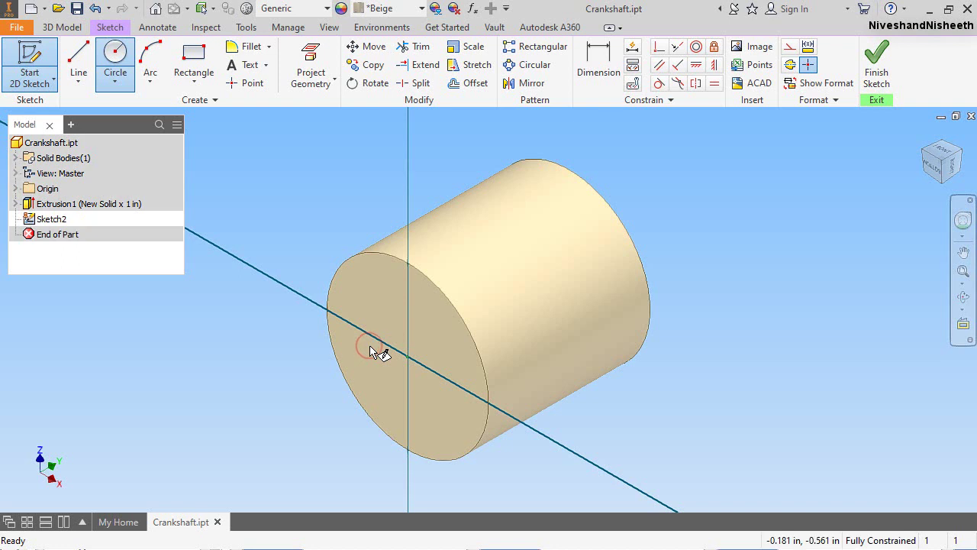
left_click(115, 61)
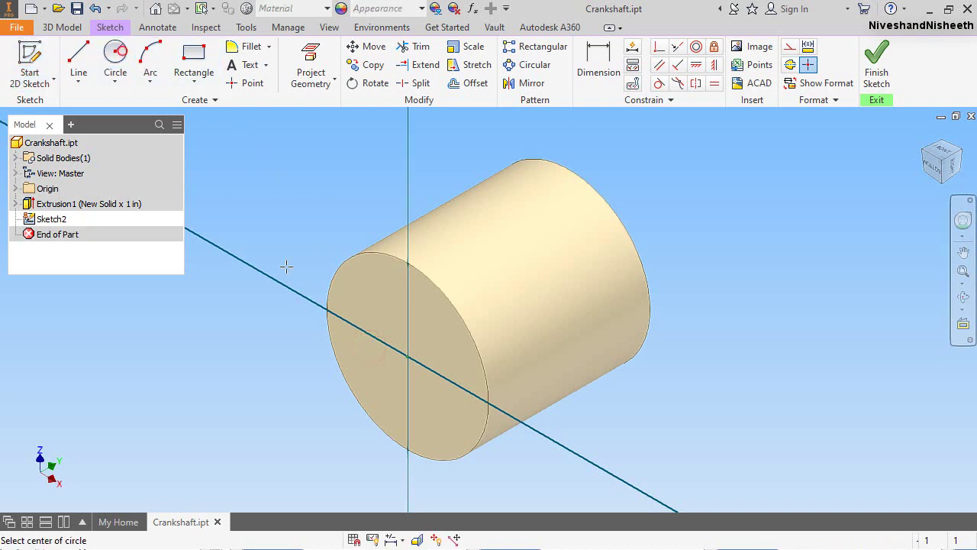
left_click(407, 356)
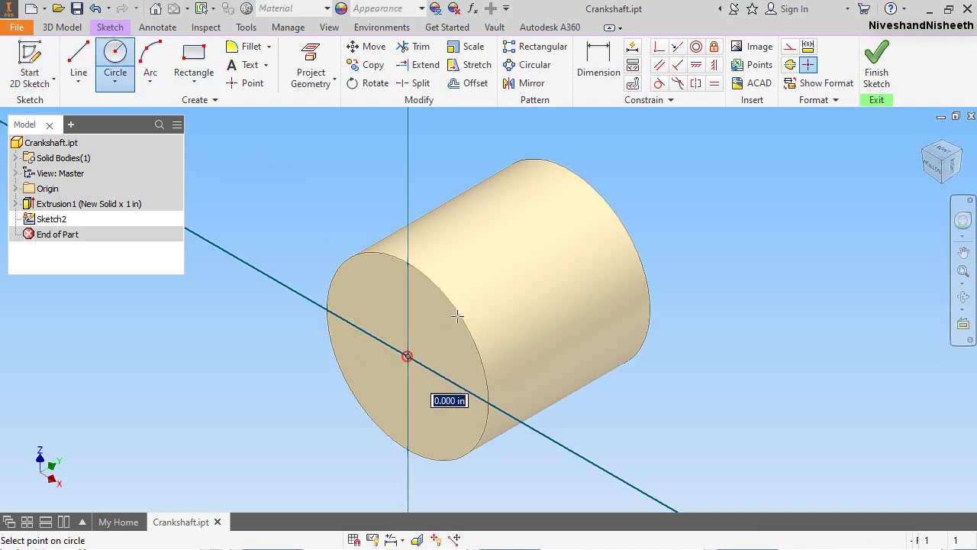
key("Escape")
left_click(476, 281)
key("Escape")
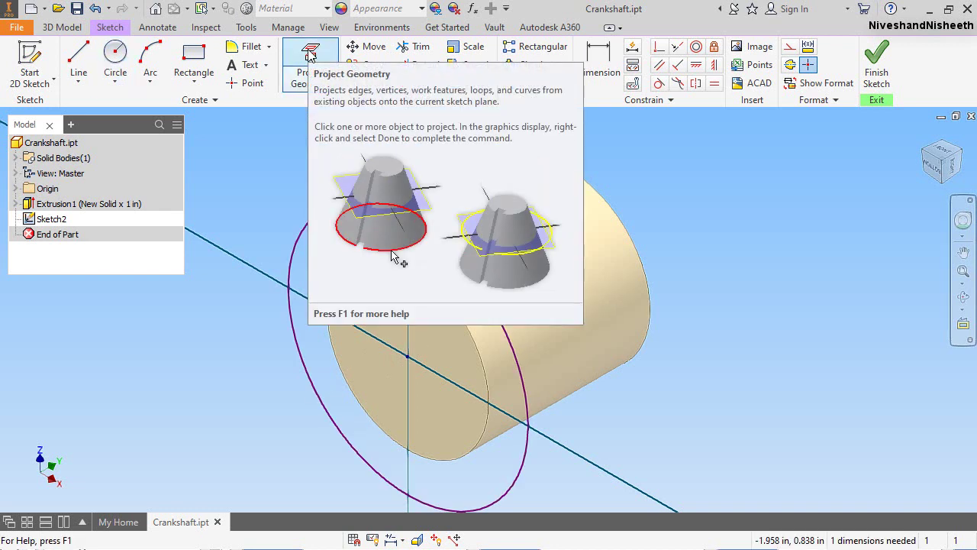
Project the cylinder's circular edge, dimension the gap between it and the outer circle as 0.2813 in, and finish the sketch
left_click(310, 53)
left_click(380, 258)
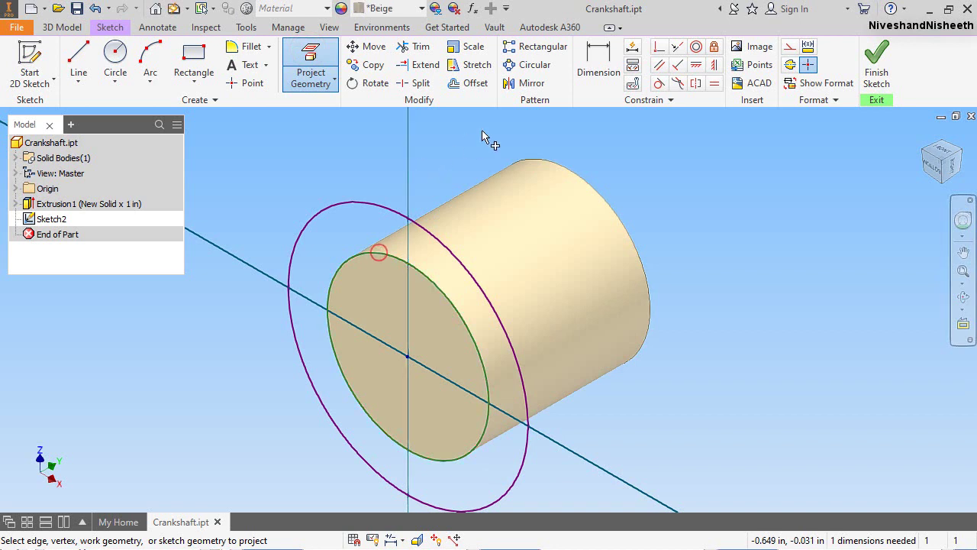
key("d")
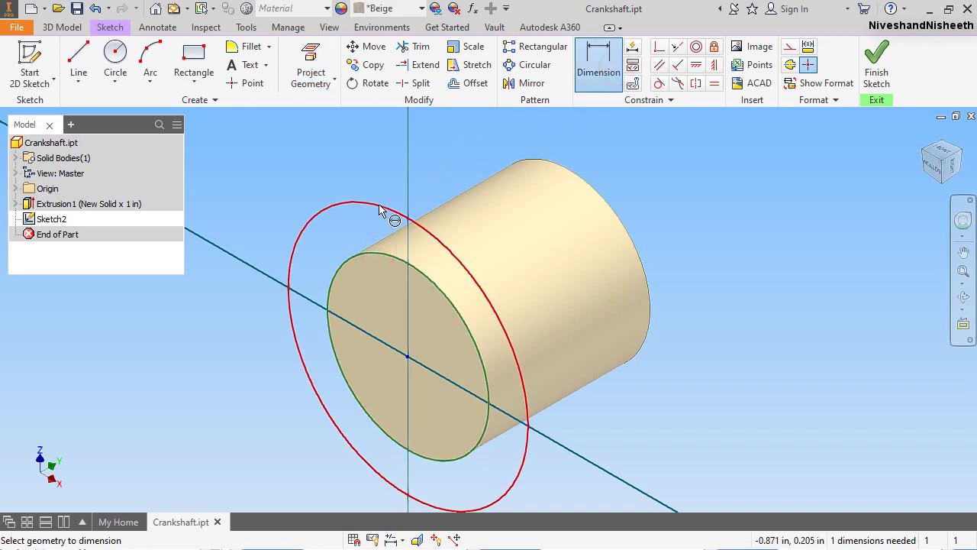
left_click(374, 206)
left_click(380, 257)
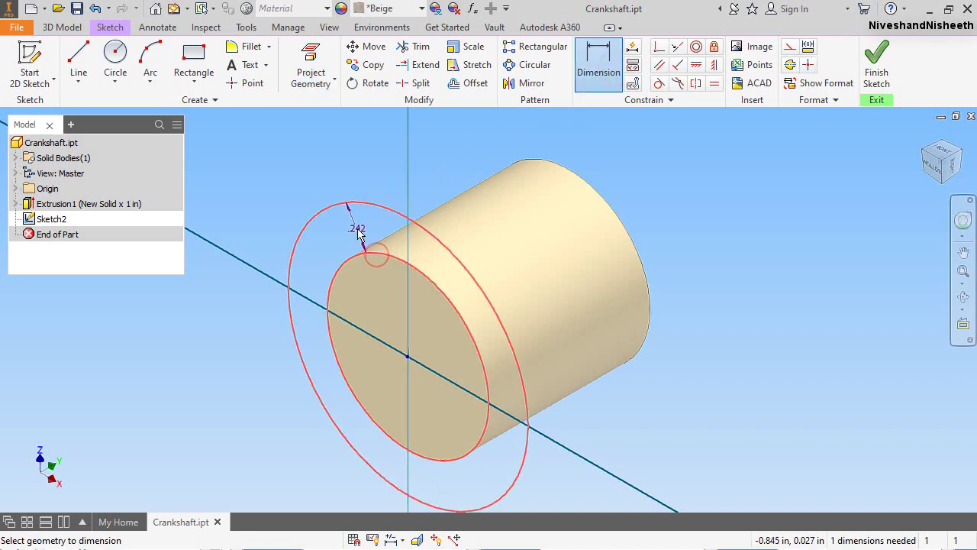
left_click(356, 227)
type(".2")
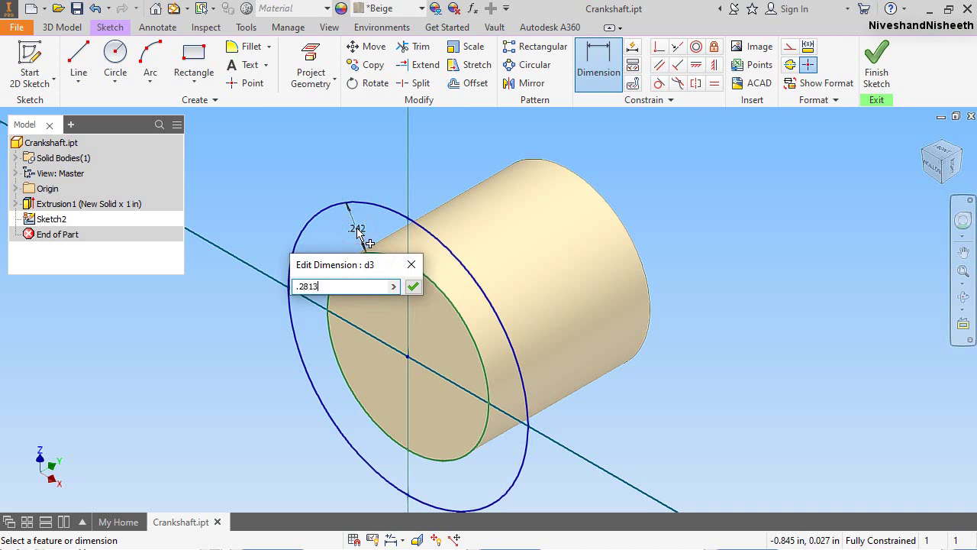
type("813")
key("Return")
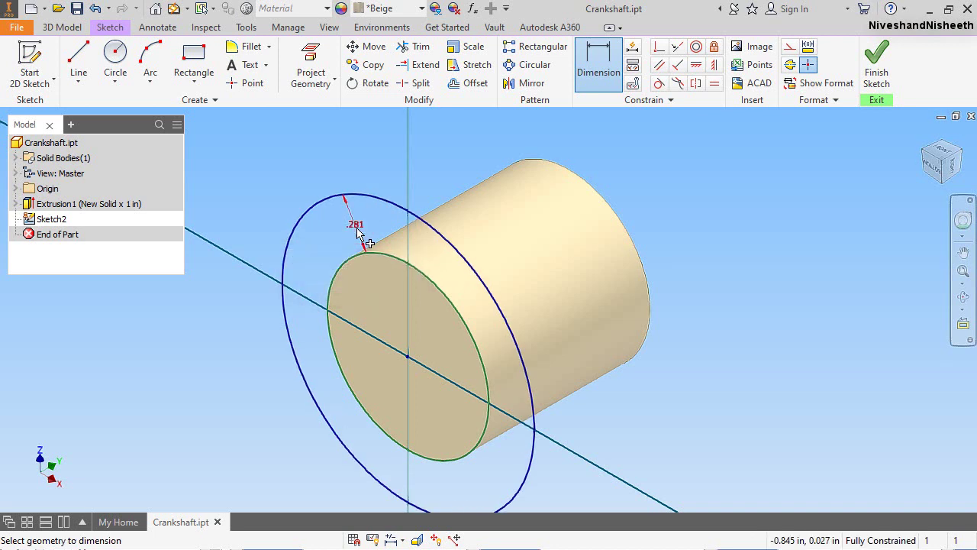
right_click(436, 144)
left_click(478, 151)
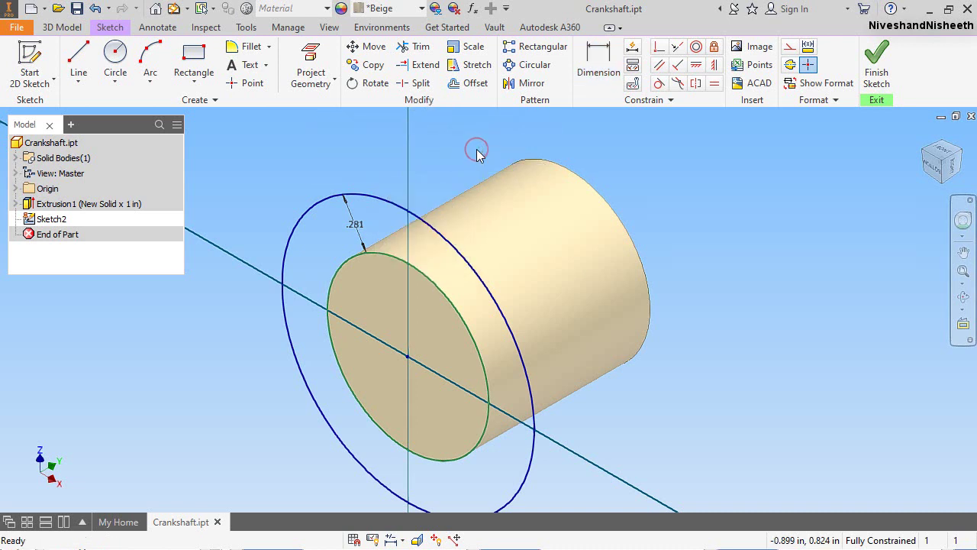
left_click(877, 73)
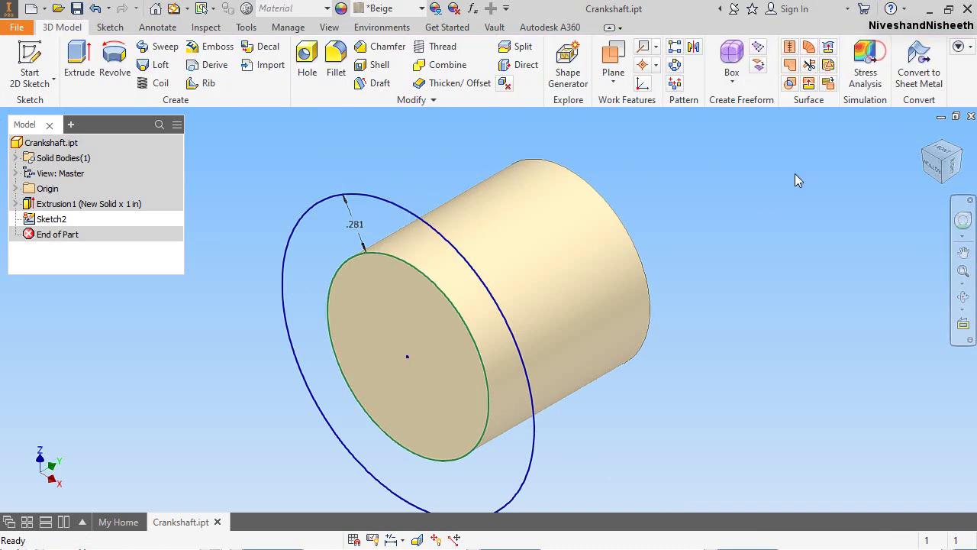
Extrude both the ring and inner circle profiles 0.125 in outward from the cylinder face, joined to the solid
left_click(80, 61)
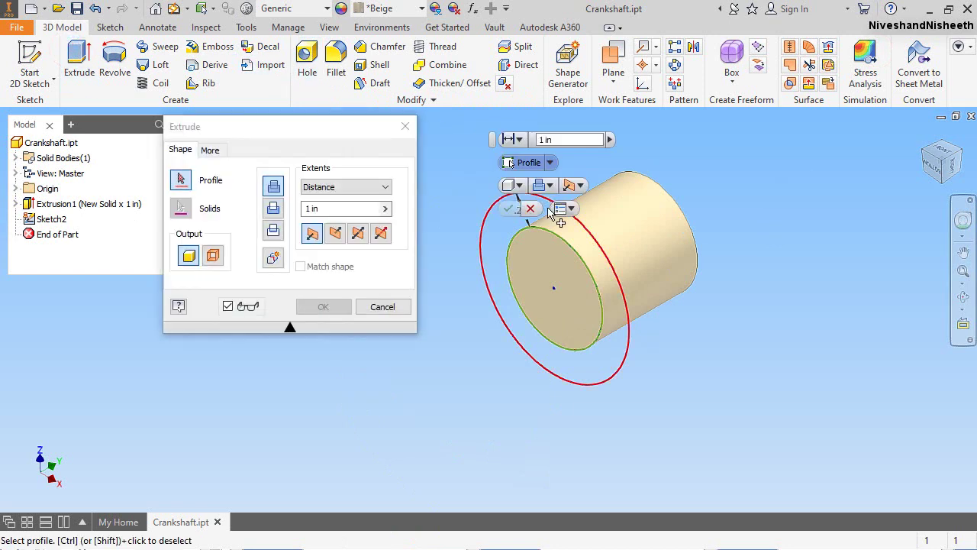
left_click(594, 254)
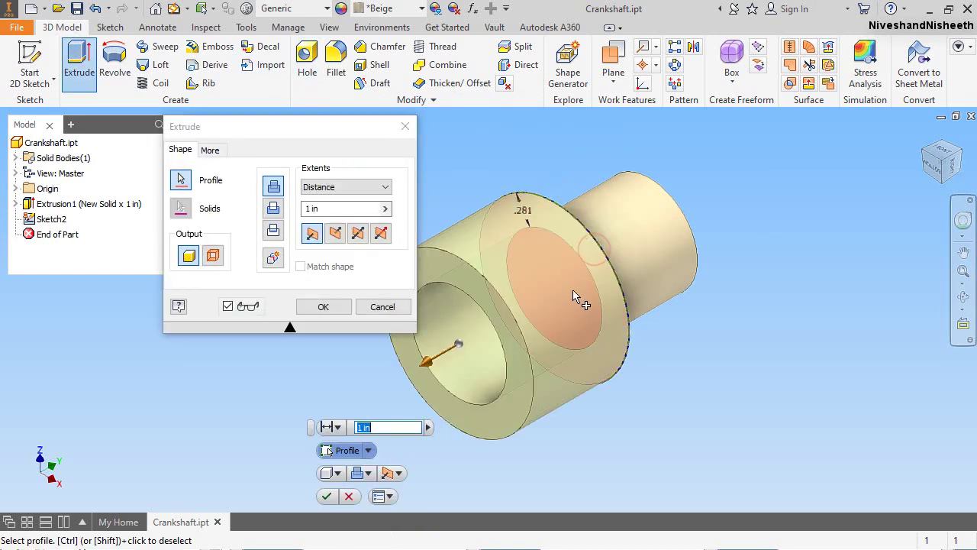
left_click(563, 297)
left_click(325, 209)
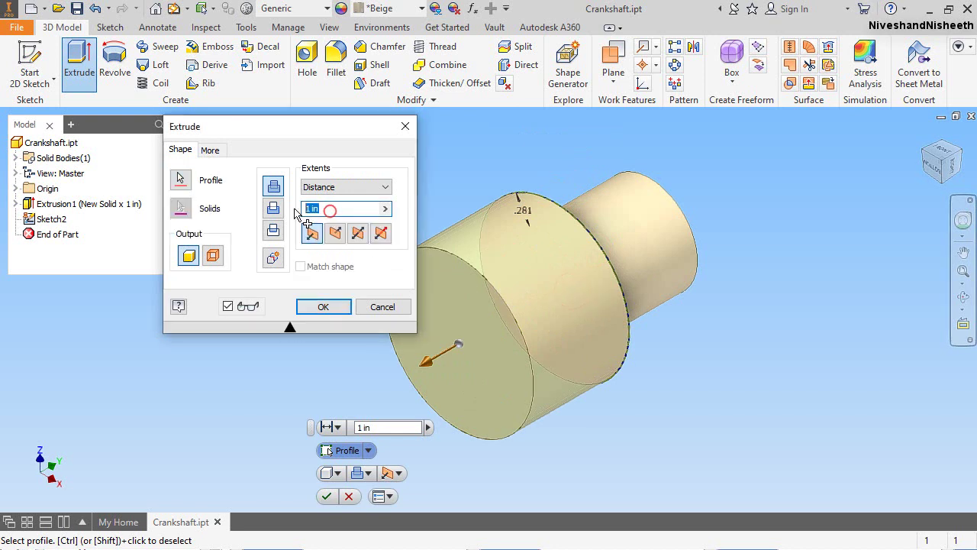
type(".125")
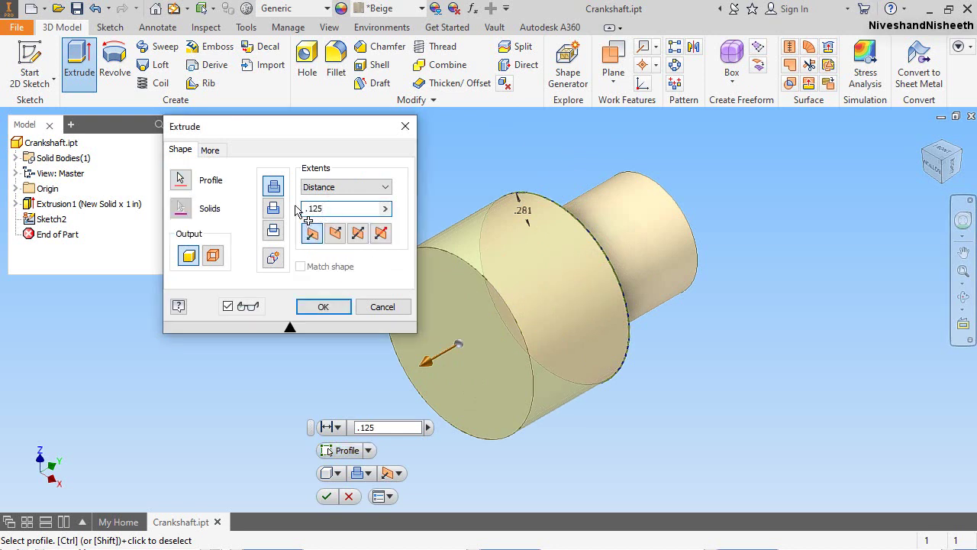
key("Return")
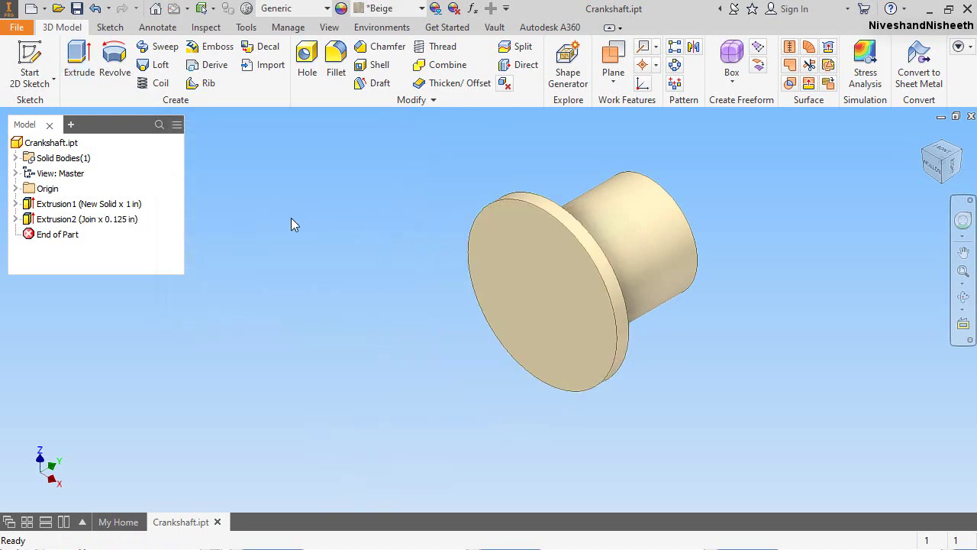
Start a sketch on the flange's outer face and project its circular edge plus the YZ and XY origin planes
left_click(291, 219)
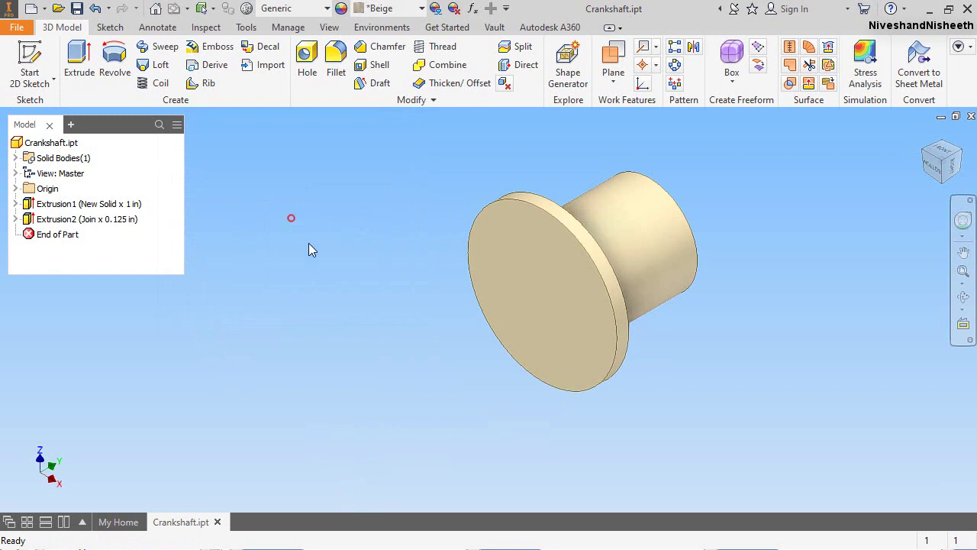
left_click(379, 239)
key("s")
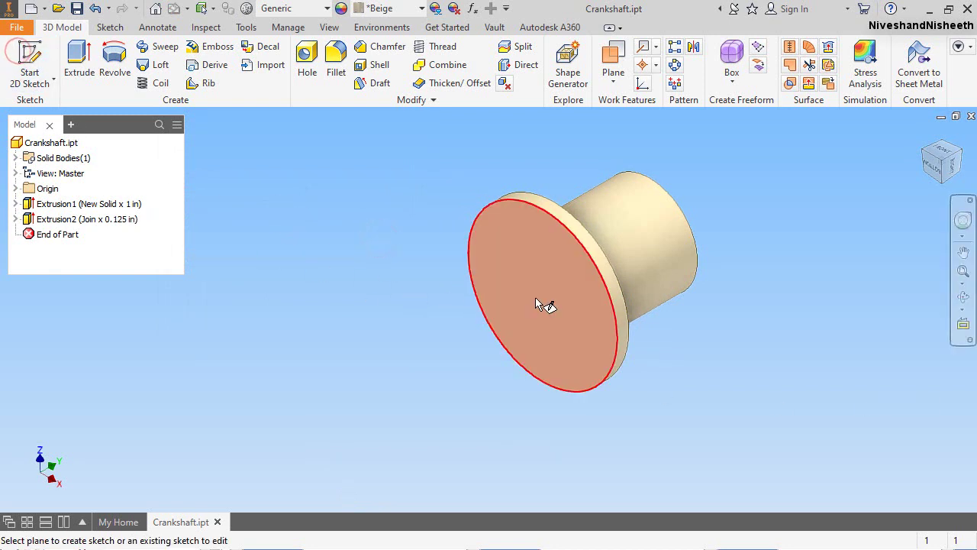
left_click(535, 298)
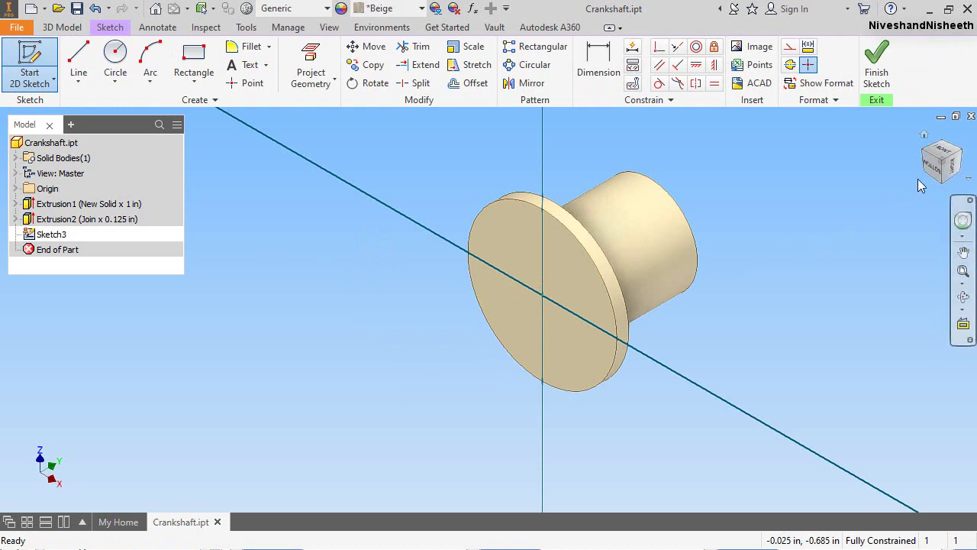
left_click(933, 168)
left_click(310, 65)
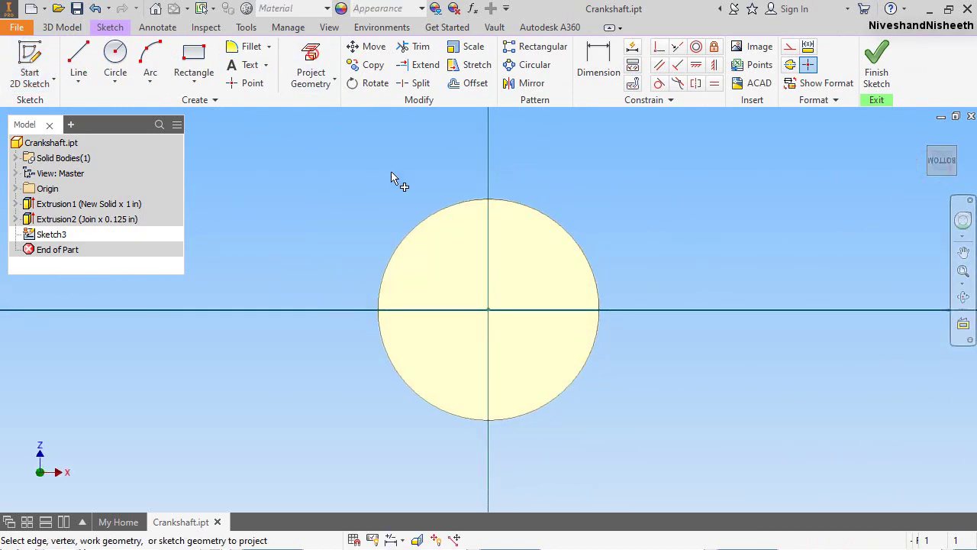
left_click(428, 215)
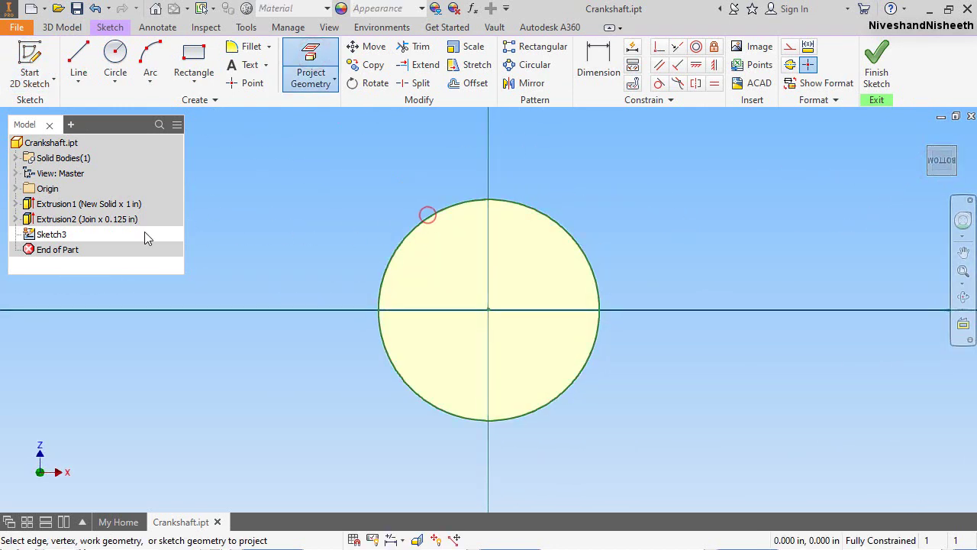
left_click(15, 189)
left_click(64, 158)
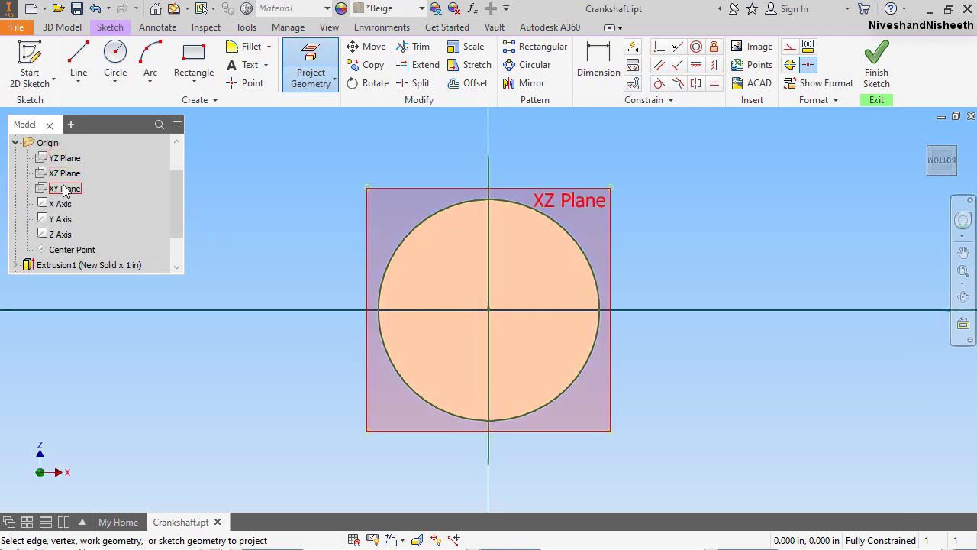
left_click(64, 189)
right_click(631, 193)
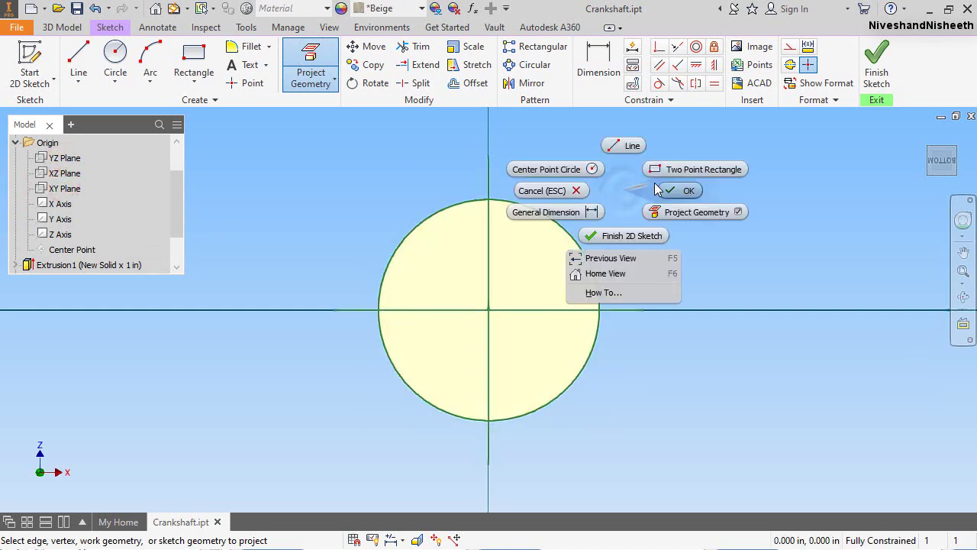
left_click(665, 191)
Convert all the projected sketch geometry, the circle and both centre axes, to construction lines
left_click_drag(273, 141, 702, 486)
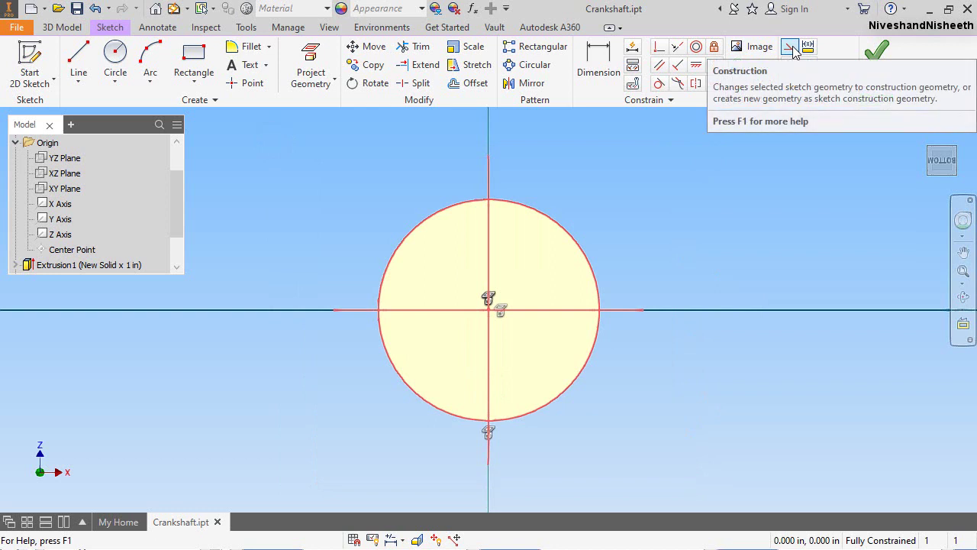
left_click(791, 48)
right_click(720, 184)
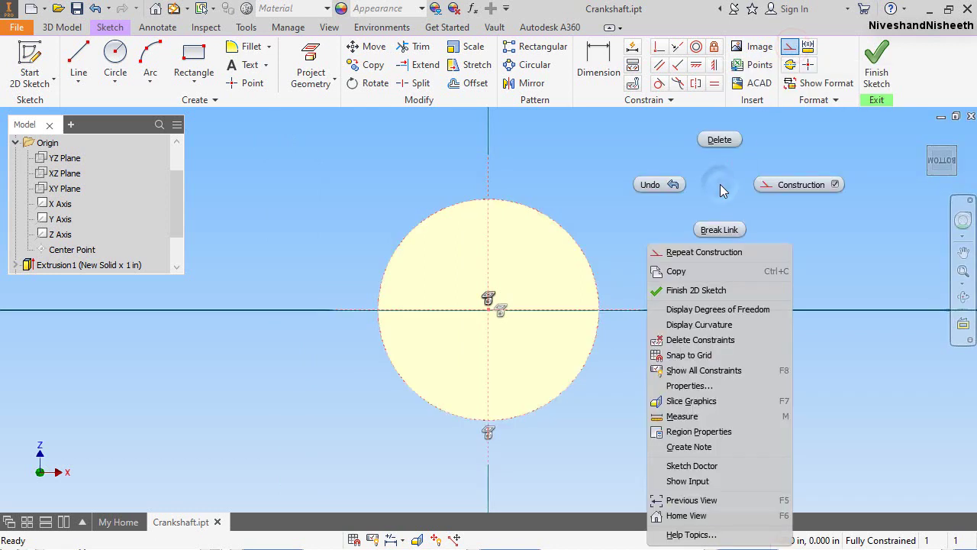
left_click(720, 184)
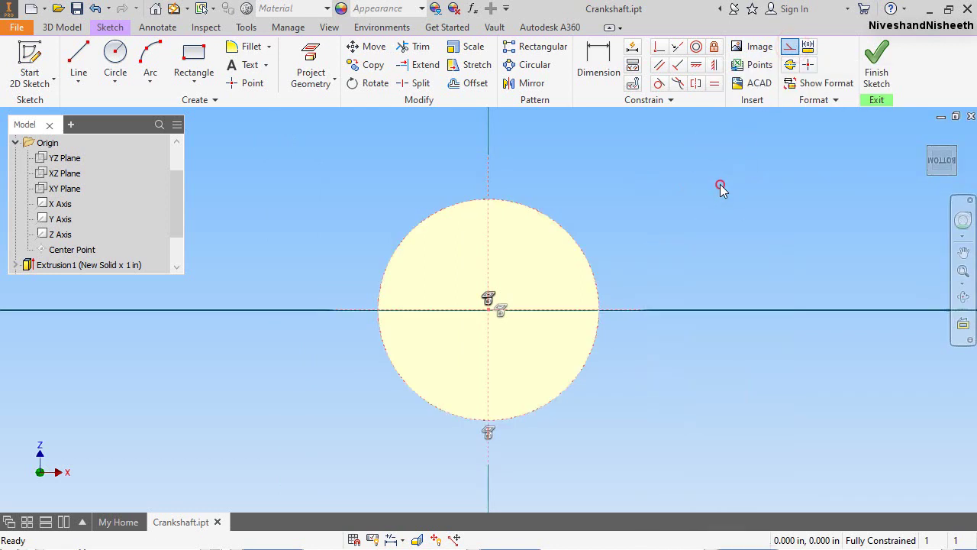
left_click(719, 186)
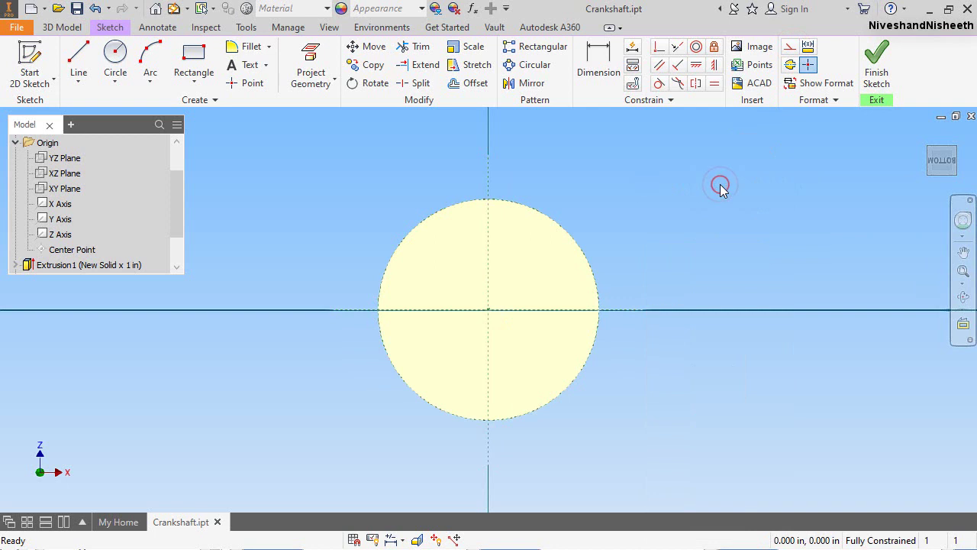
Draw a rectangle about 1.13 in tall overlapping the circle's upper part and make its top edge's midpoint coincident with the vertical construction line
left_click(196, 59)
left_click(395, 114)
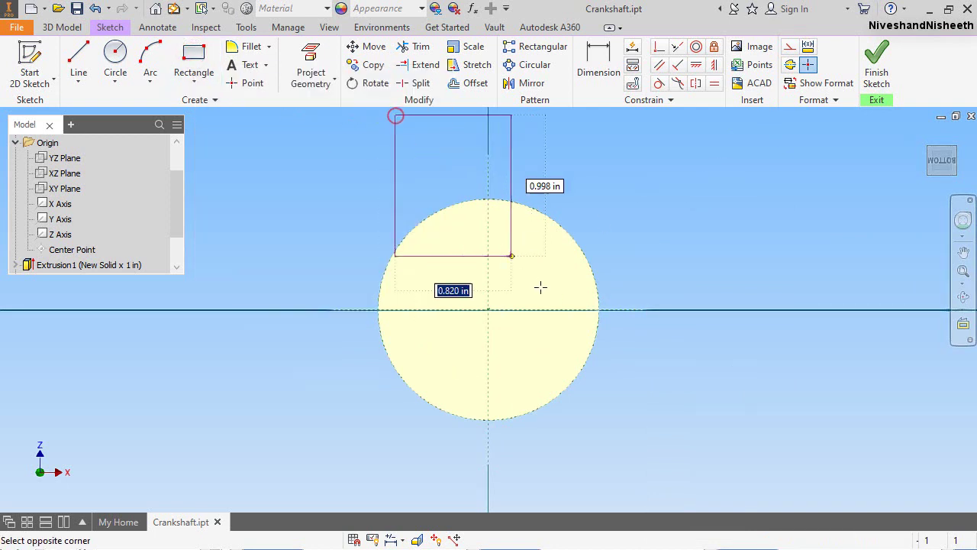
left_click(607, 275)
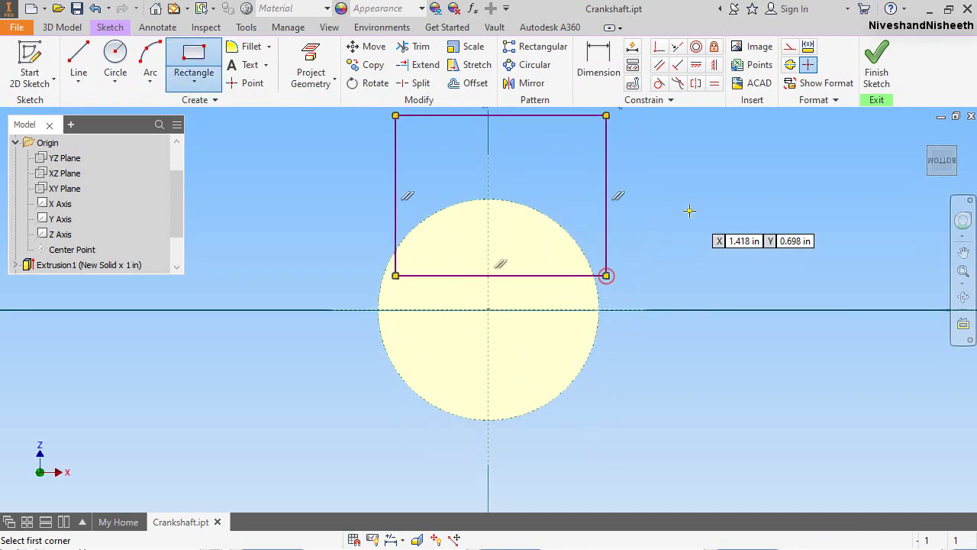
left_click(659, 51)
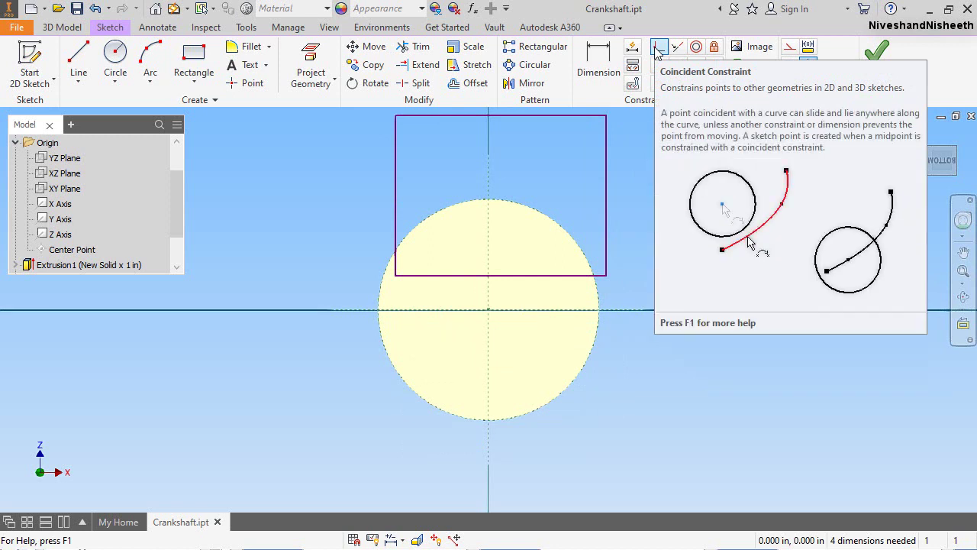
left_click(501, 117)
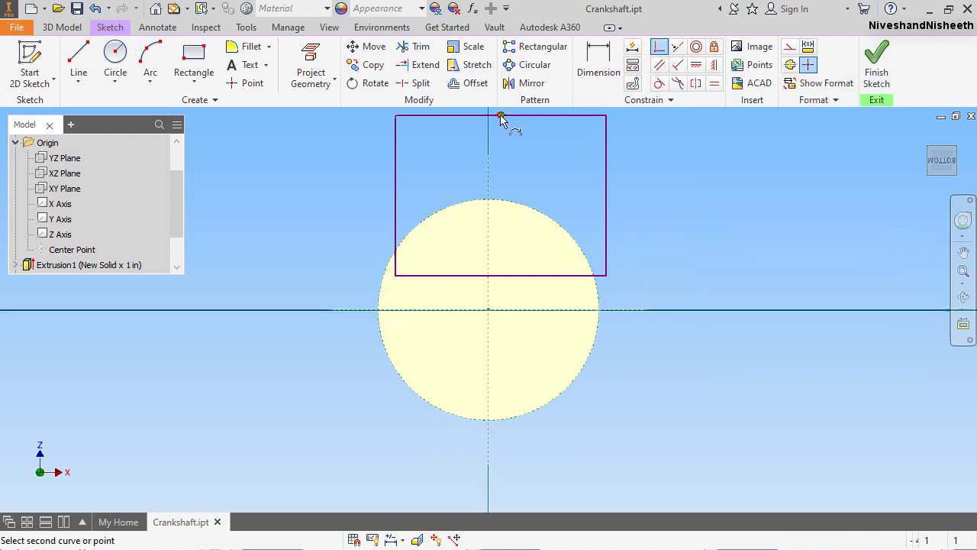
left_click(488, 183)
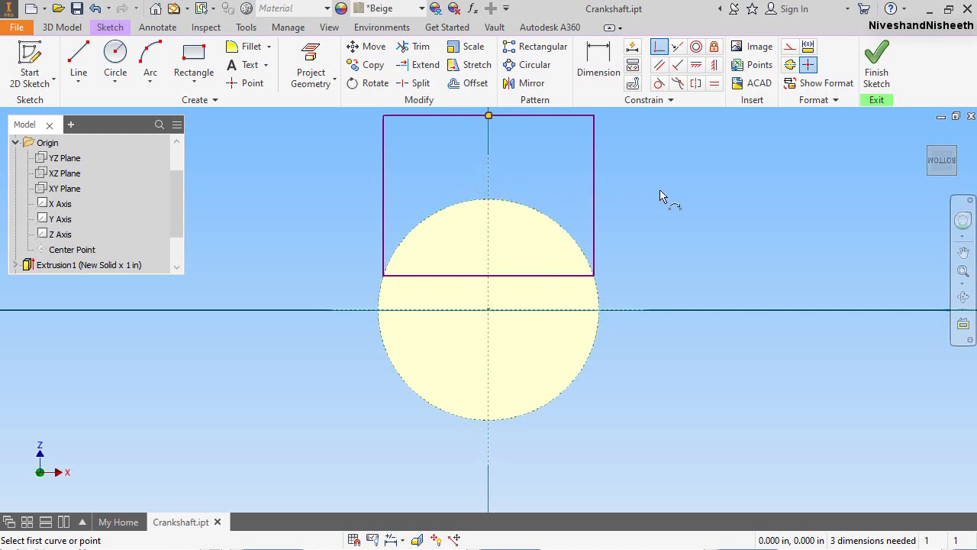
Dimension the rectangle's height and set it to 3.0625 in
left_click(598, 69)
left_click(383, 188)
left_click(312, 207)
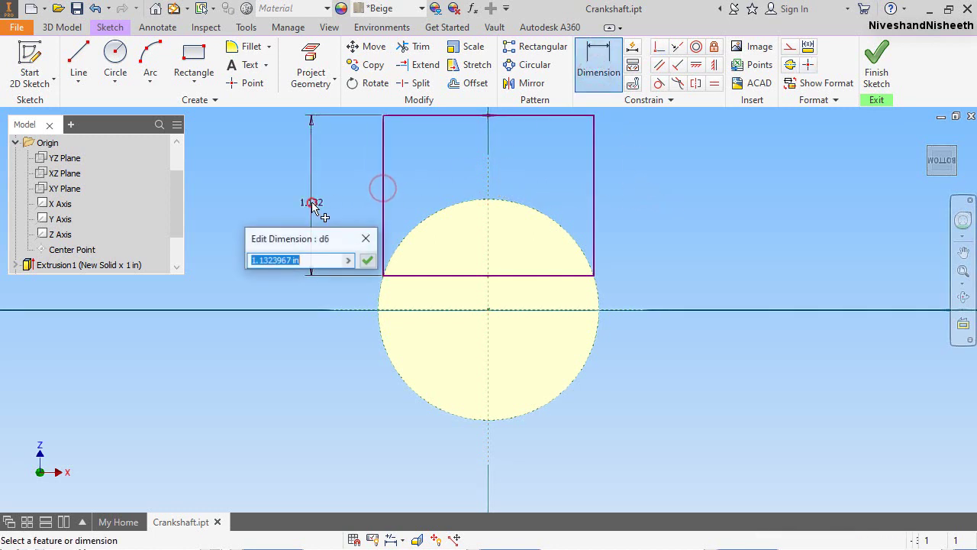
type("3.")
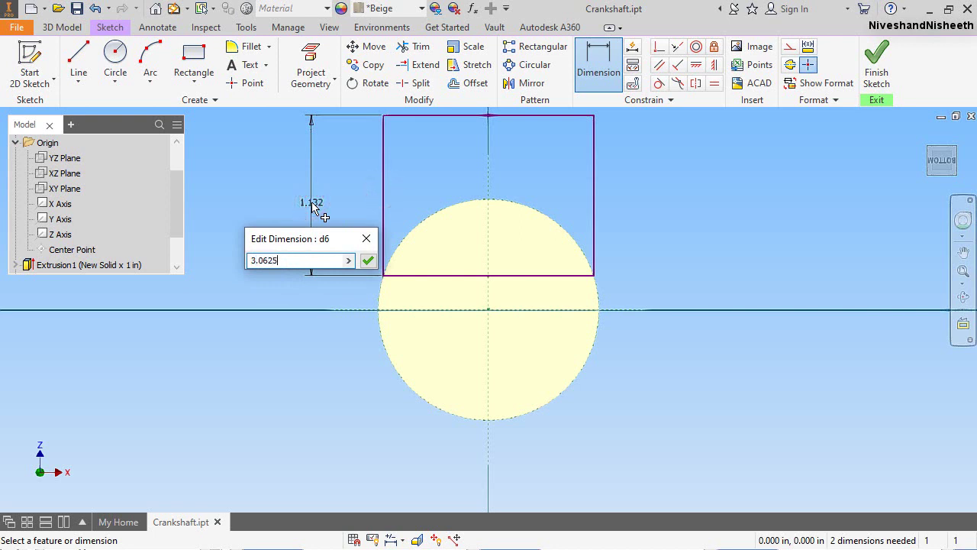
type("0625")
key("Return")
key("Escape")
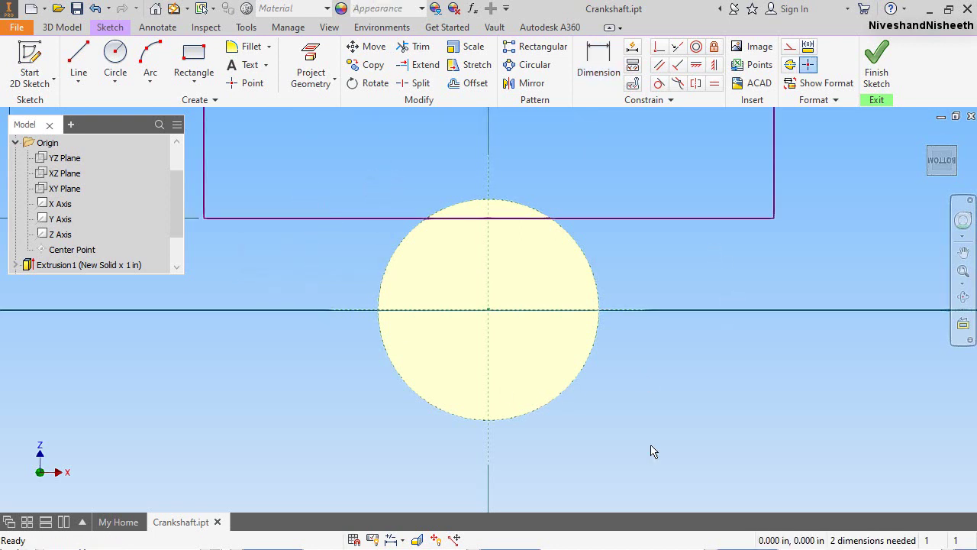
Try to make the rectangle's bottom edge tangent to the projected circle from above the circle's centre
left_click(660, 83)
left_click(691, 218)
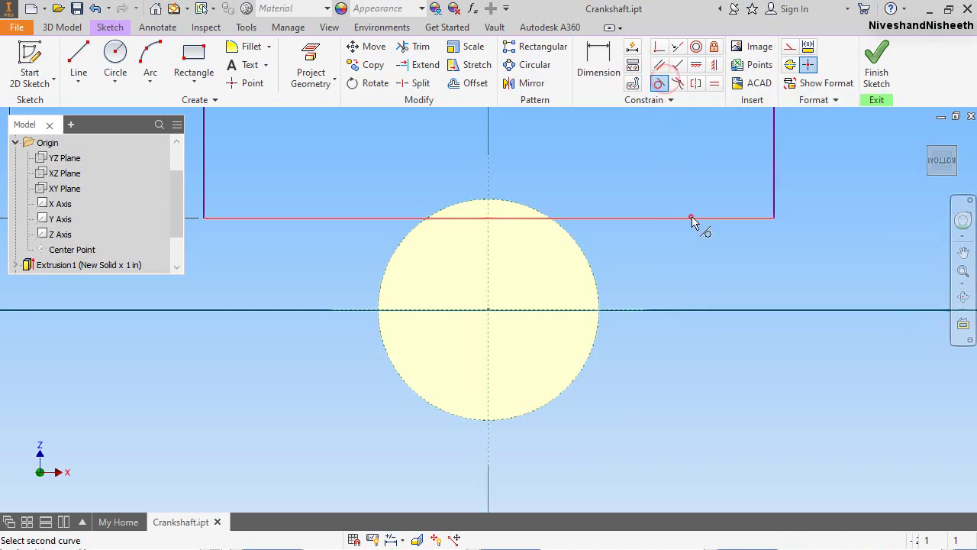
left_click(518, 418)
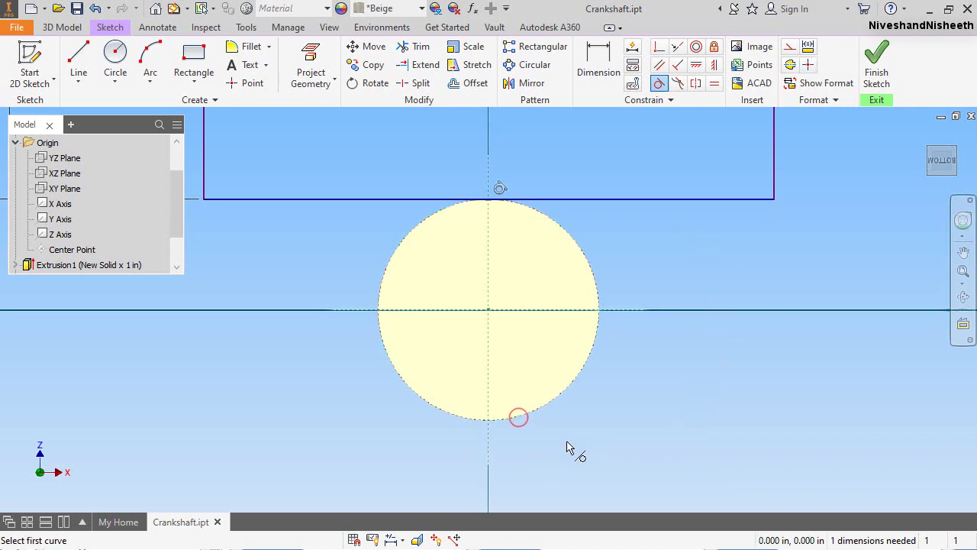
key("ctrl+z")
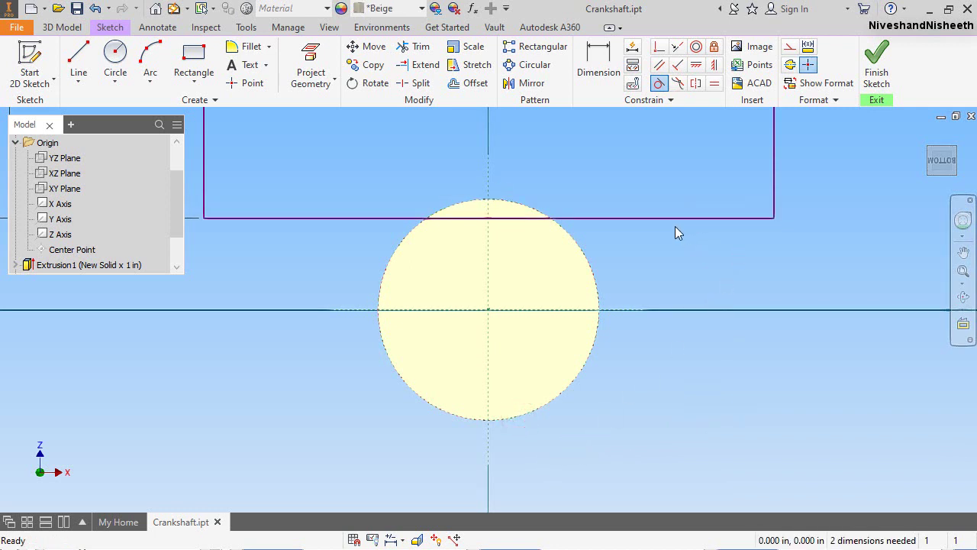
Move the rectangle's bottom edge below the projected circle and make that edge tangent to the circle
left_click_drag(667, 221, 658, 446)
left_click(686, 259)
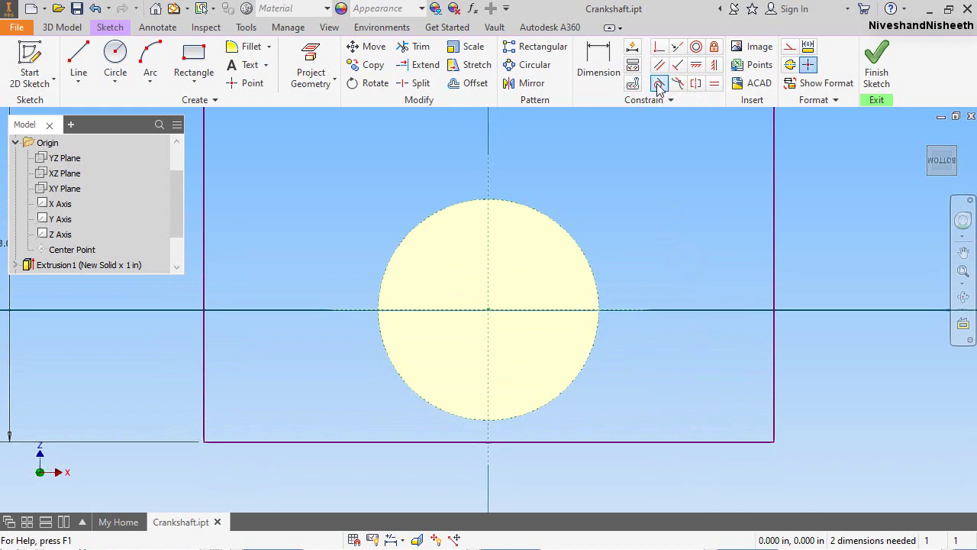
left_click(658, 85)
left_click(574, 442)
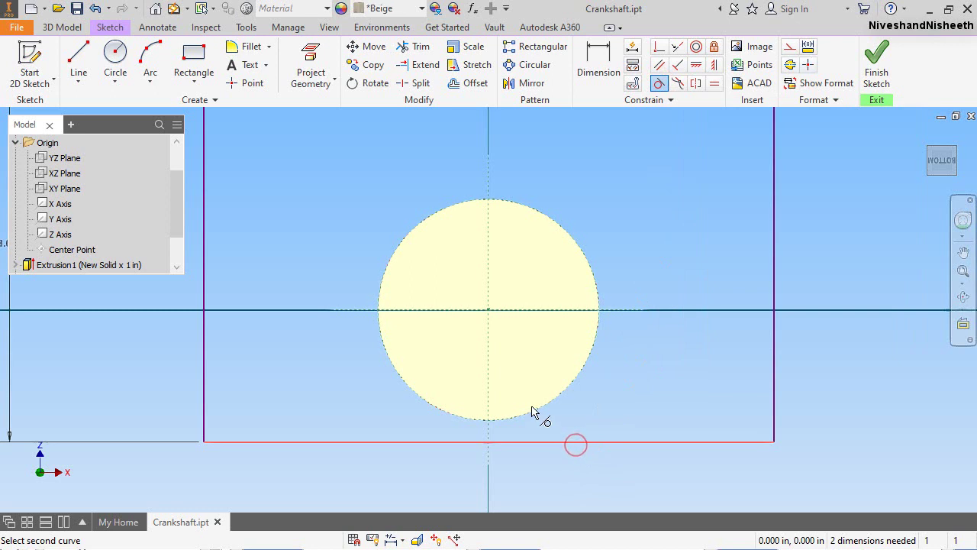
left_click(534, 413)
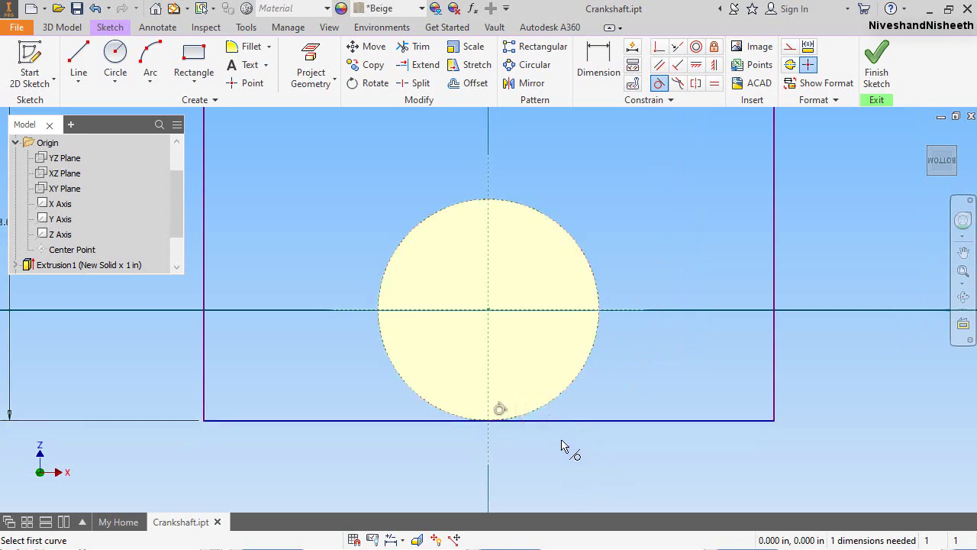
Make the rectangle's left edge tangent to the projected circle and end the constraint command
left_click(205, 264)
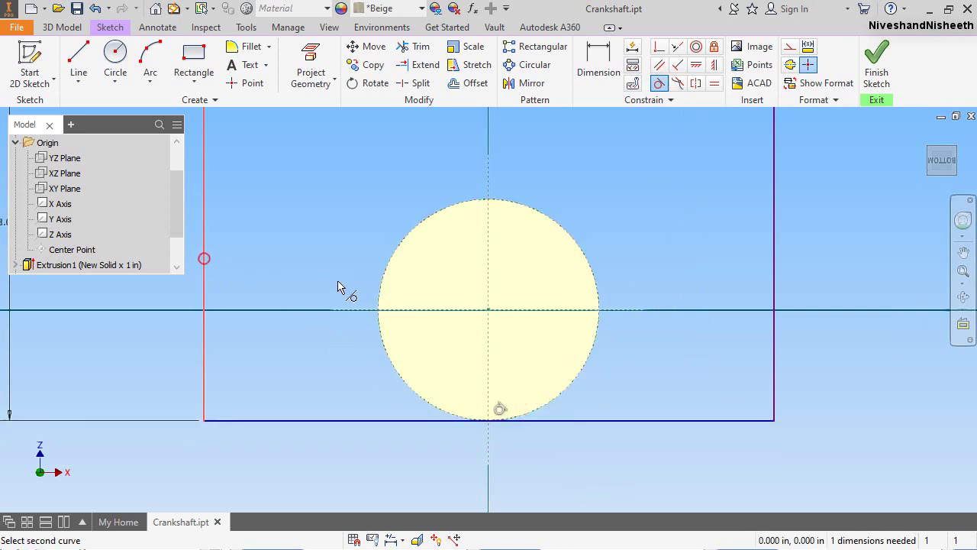
left_click(375, 294)
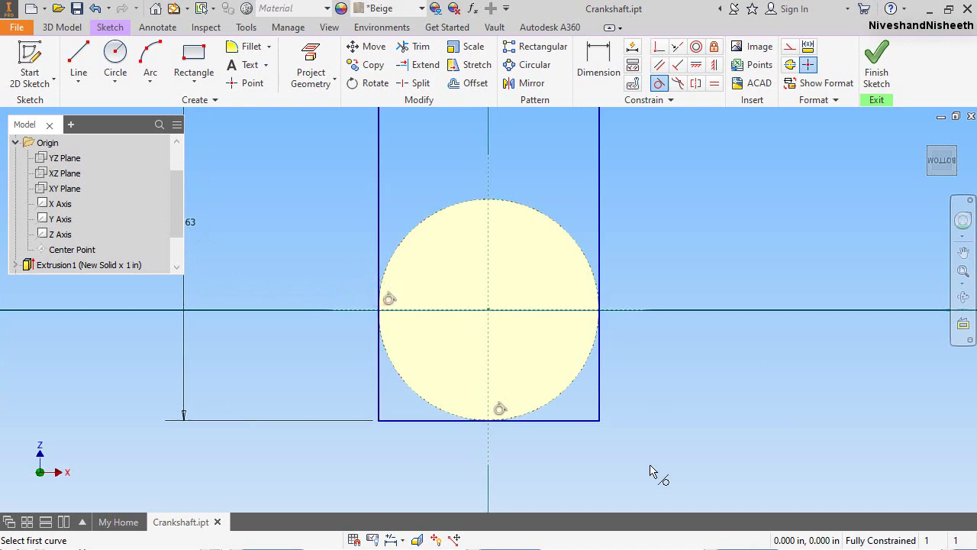
scroll(650, 471, "down", 3)
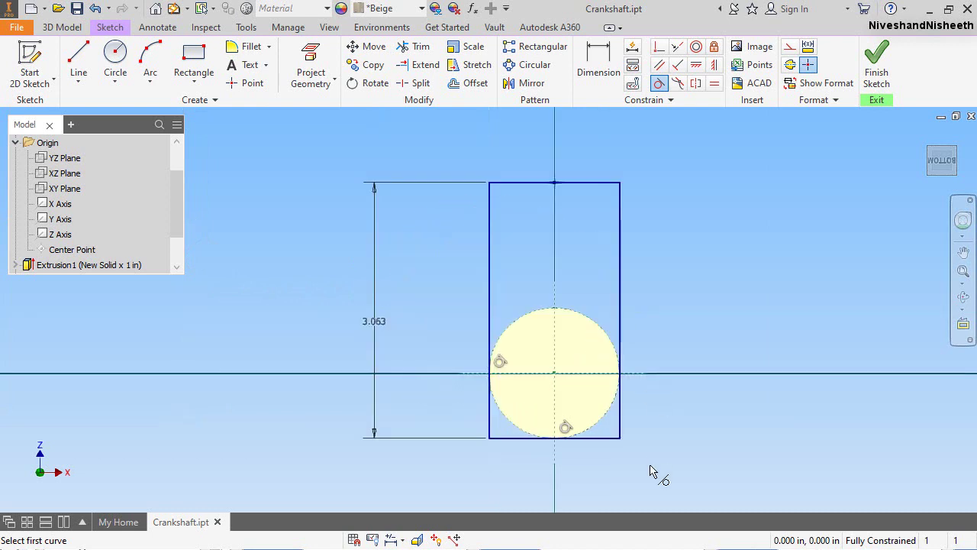
right_click(703, 262)
left_click(732, 257)
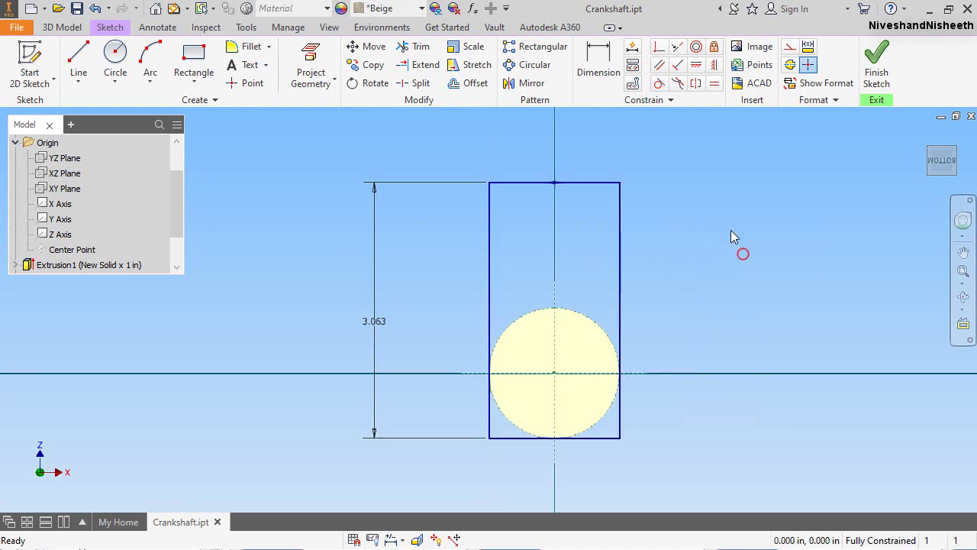
Convert all four edges of the rectangle to construction lines
left_click(599, 182)
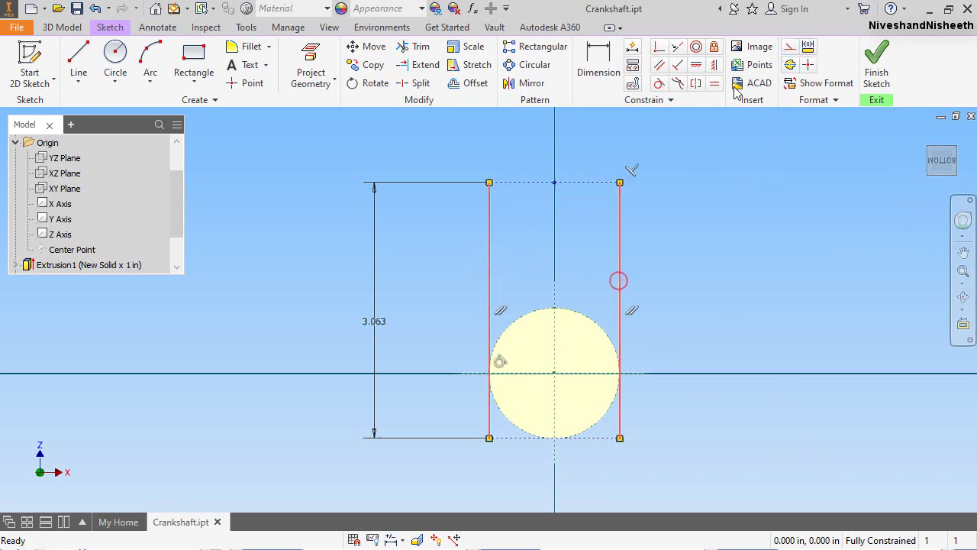
left_click(788, 47)
left_click(738, 214)
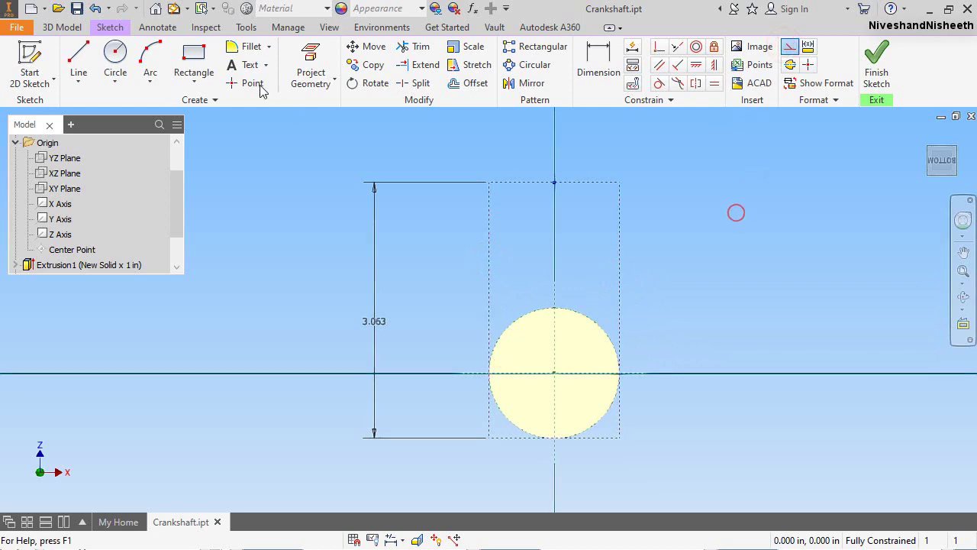
Set both the linear and angular dimension display precision of the document to five decimal places
left_click(246, 26)
left_click(277, 70)
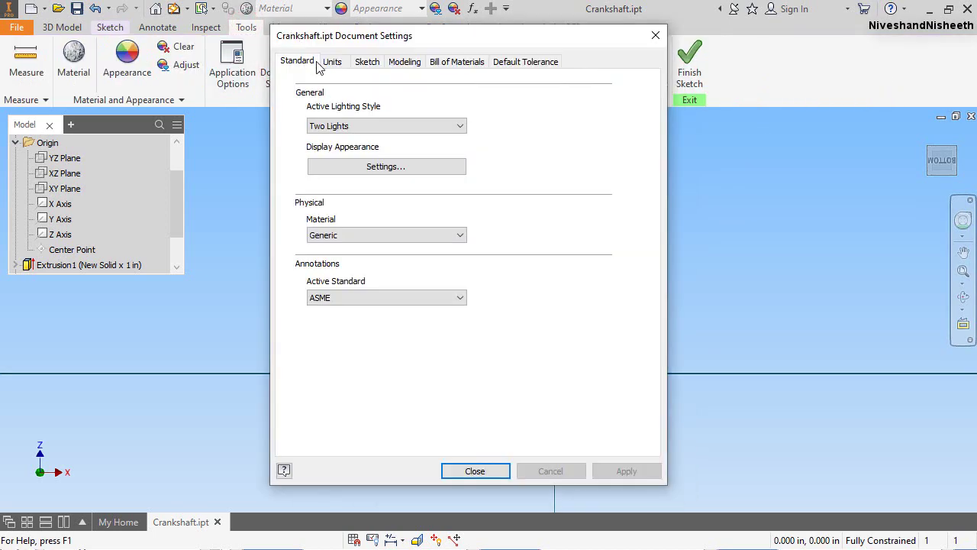
left_click(330, 62)
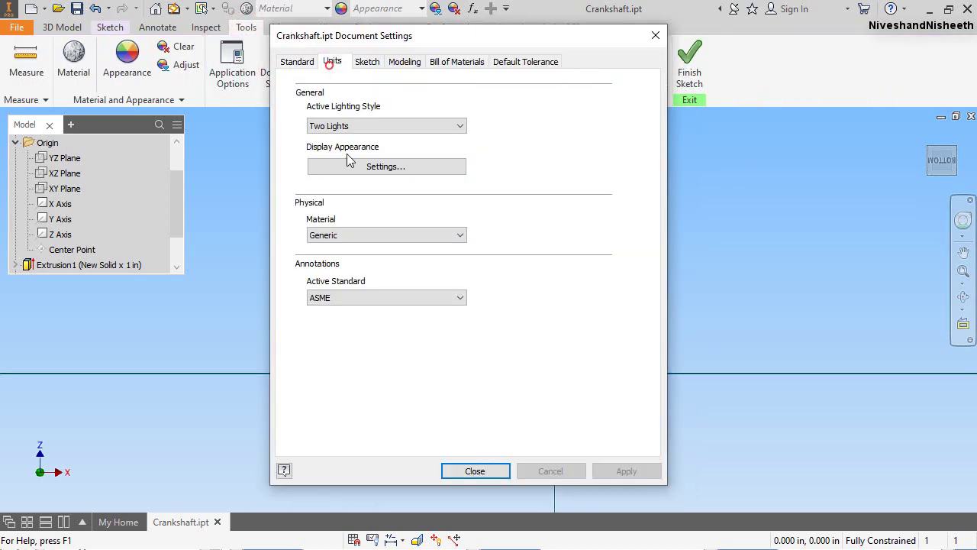
left_click(378, 219)
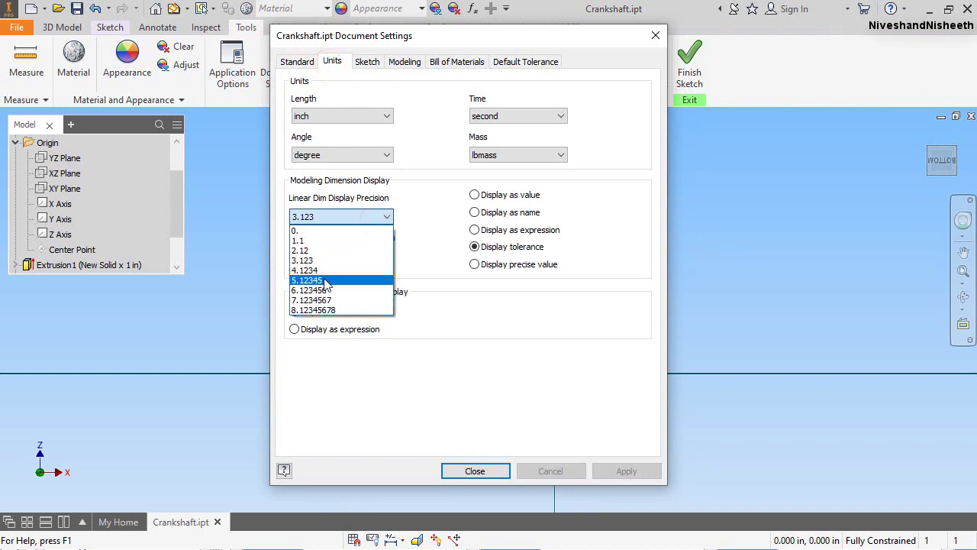
left_click(330, 280)
left_click(326, 255)
left_click(319, 318)
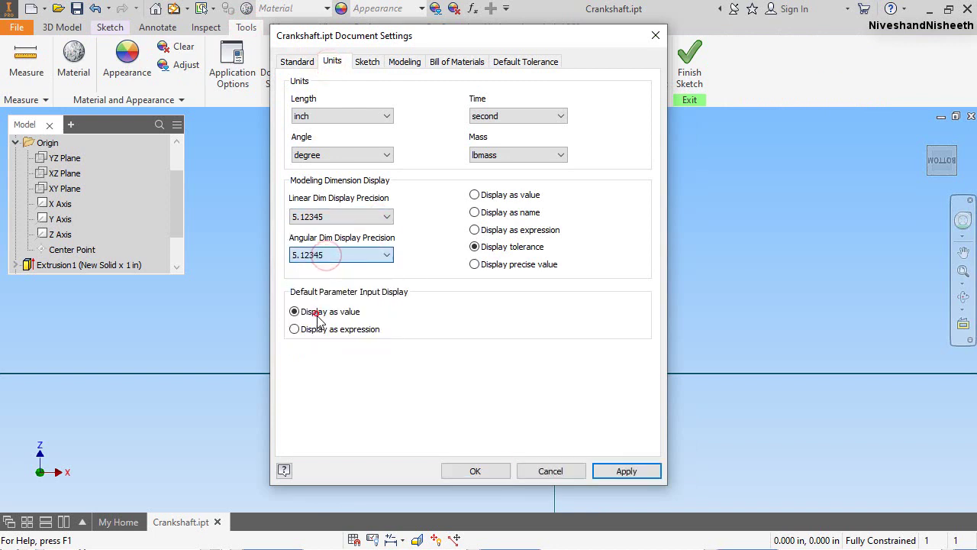
left_click(475, 471)
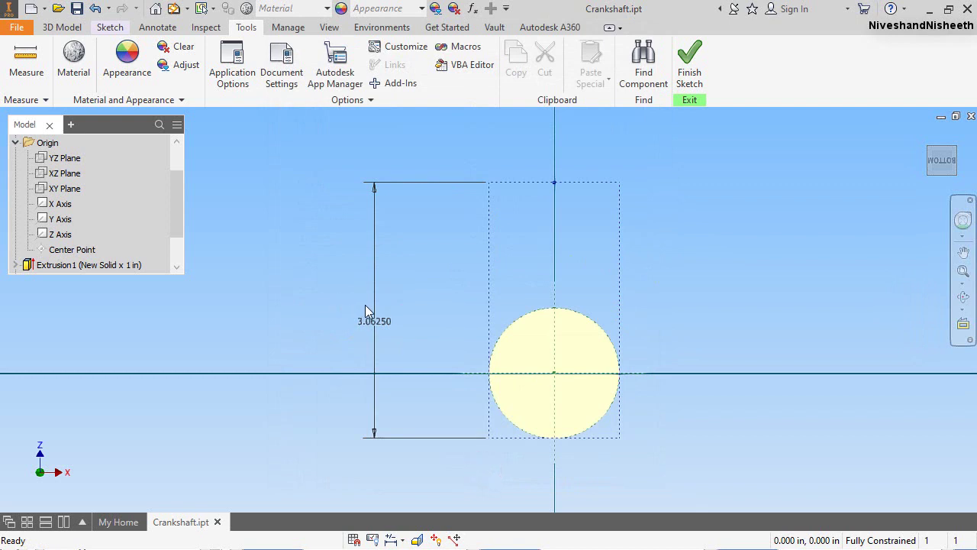
Draw two three-point arcs between the rectangle's side edges, one bulging upward near the top and one bulging downward across the circle's lower part
left_click(110, 27)
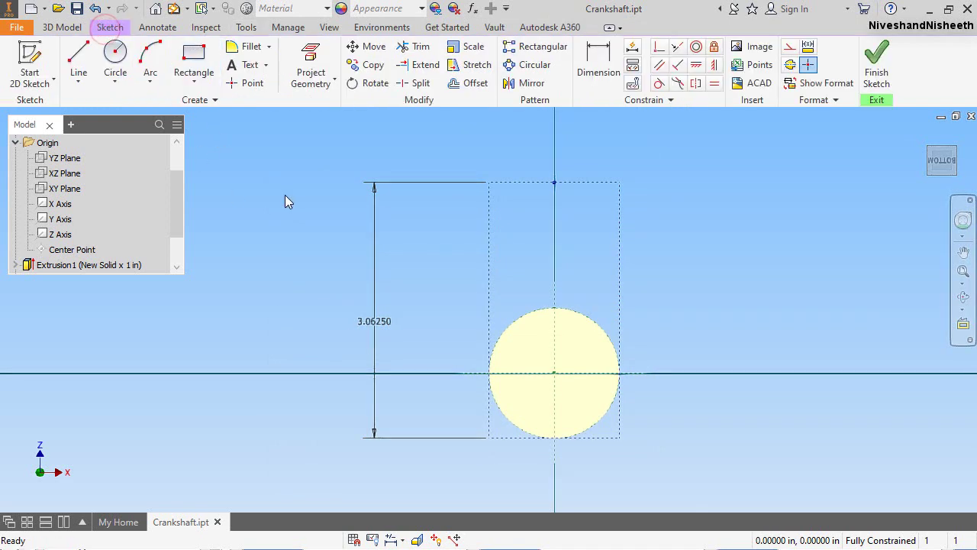
left_click(151, 61)
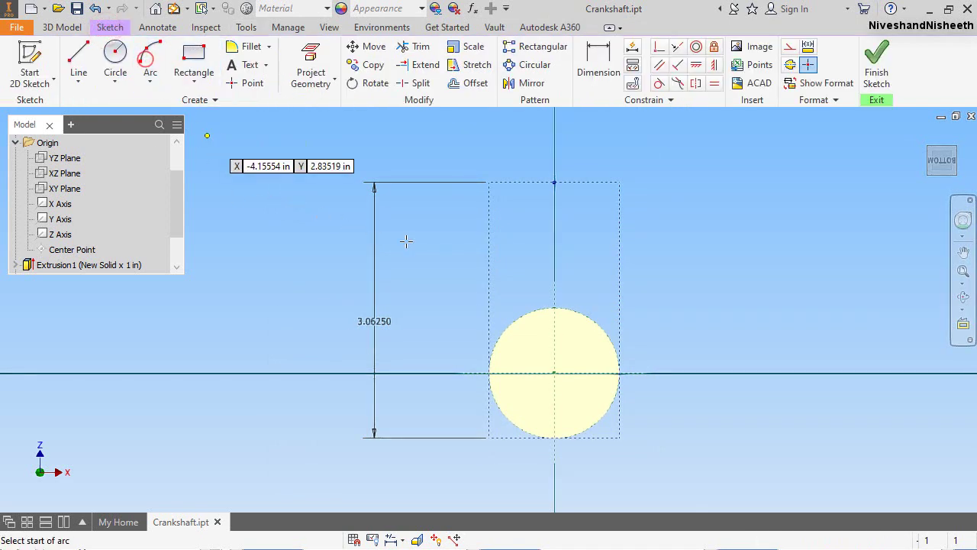
left_click(487, 234)
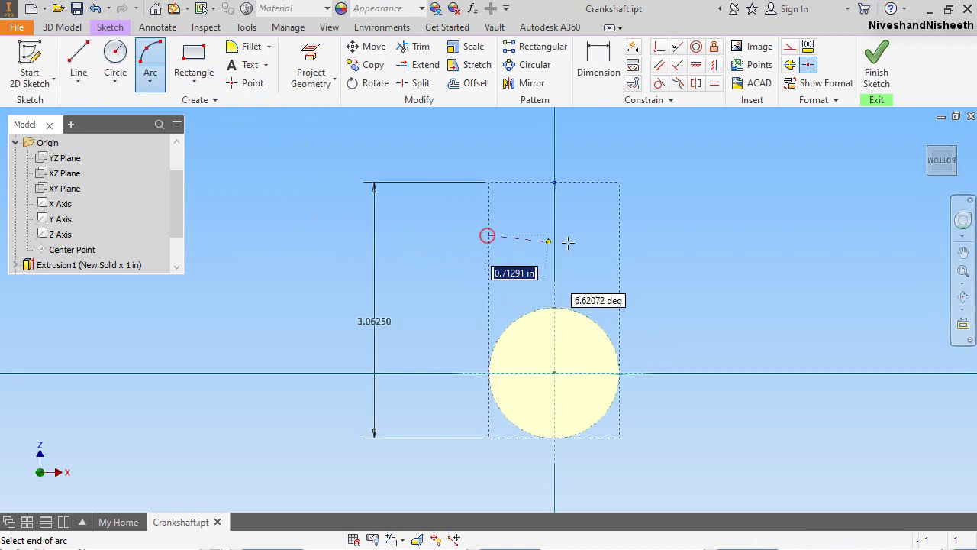
left_click(618, 234)
key("Escape")
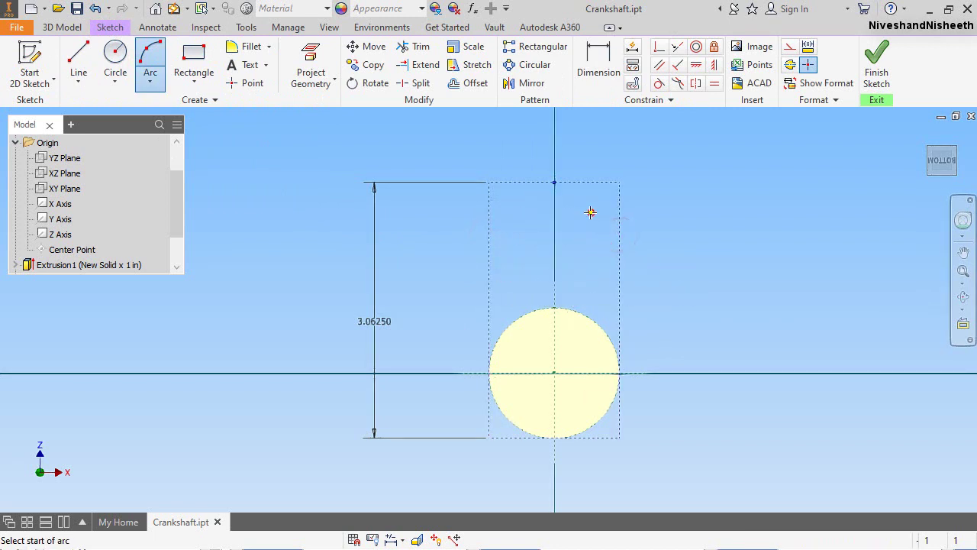
left_click(489, 401)
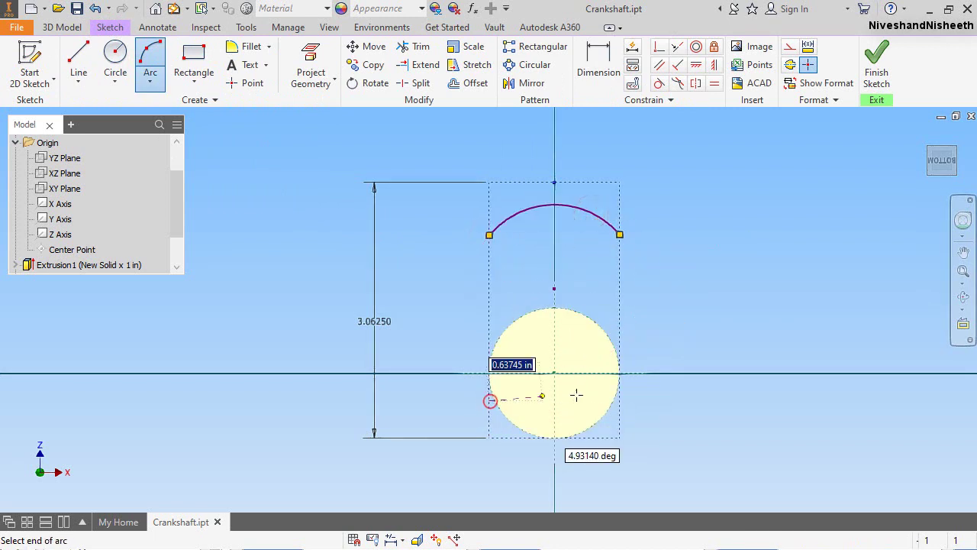
left_click(618, 402)
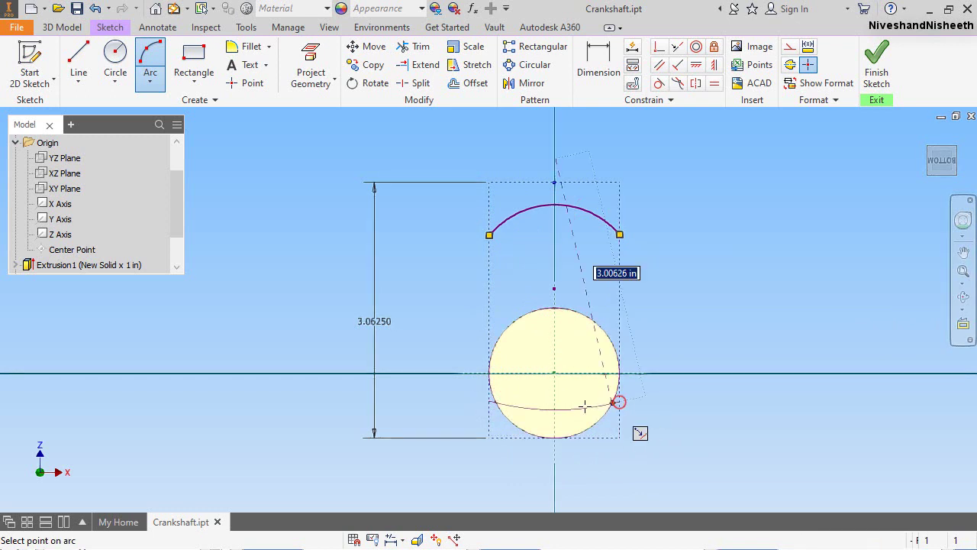
left_click(581, 422)
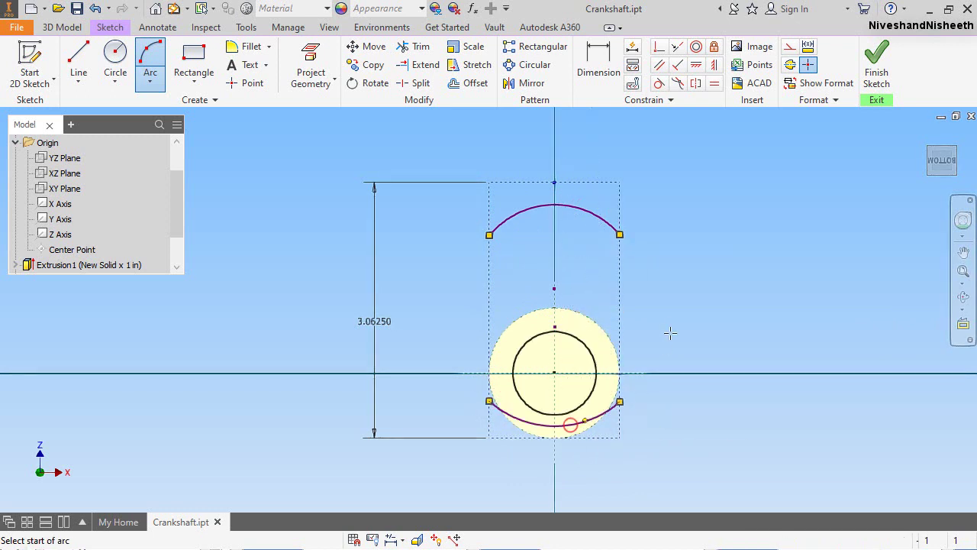
Make the upper arc tangent to the construction rectangle's top, left and right edges
left_click(660, 83)
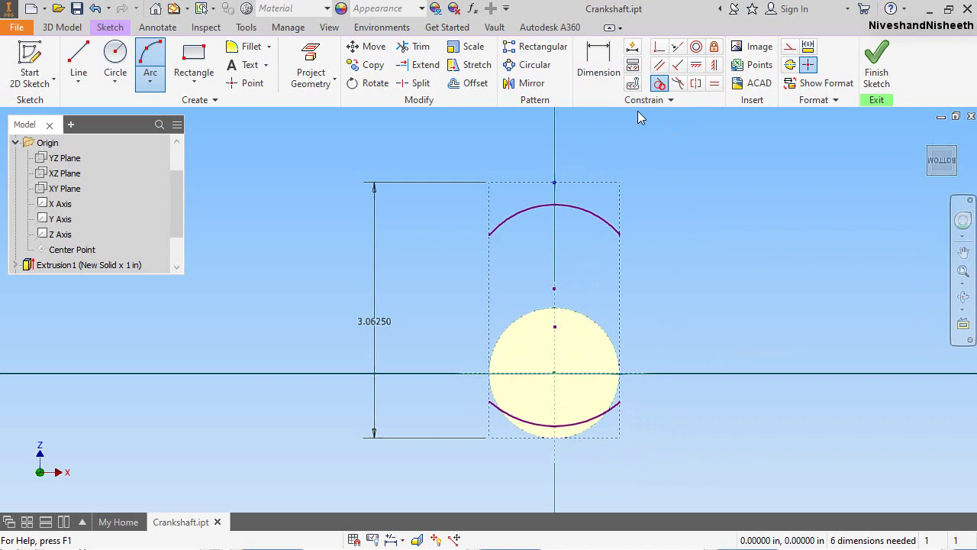
left_click(571, 207)
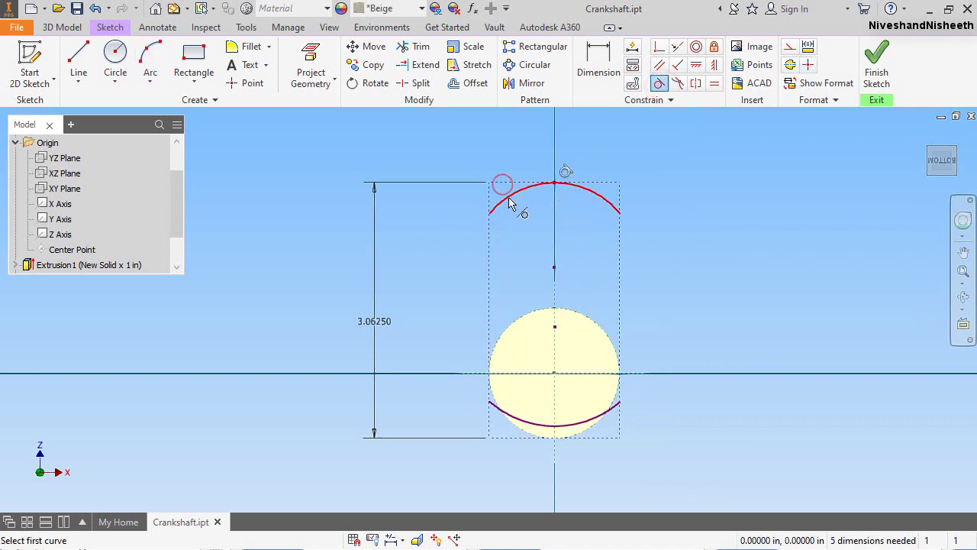
left_click(490, 204)
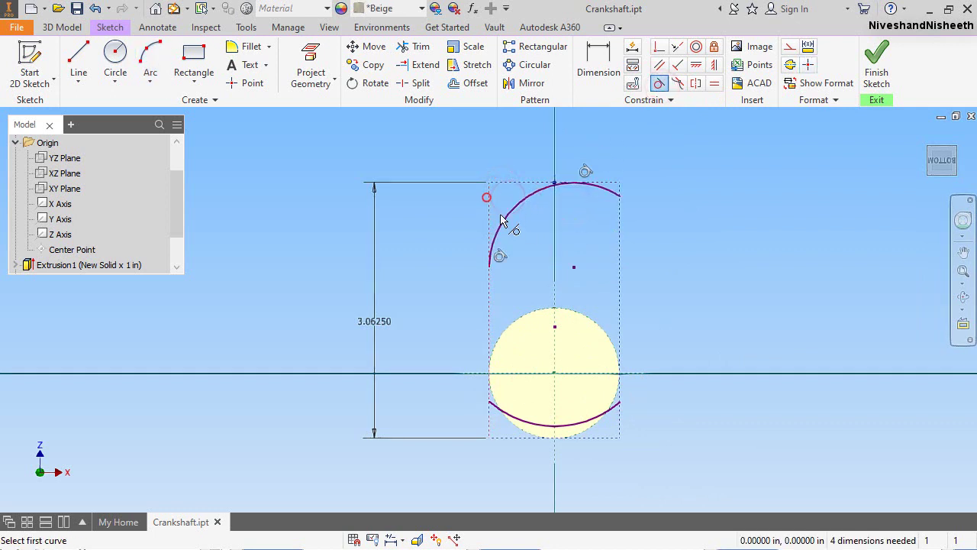
left_click(608, 196)
left_click(618, 200)
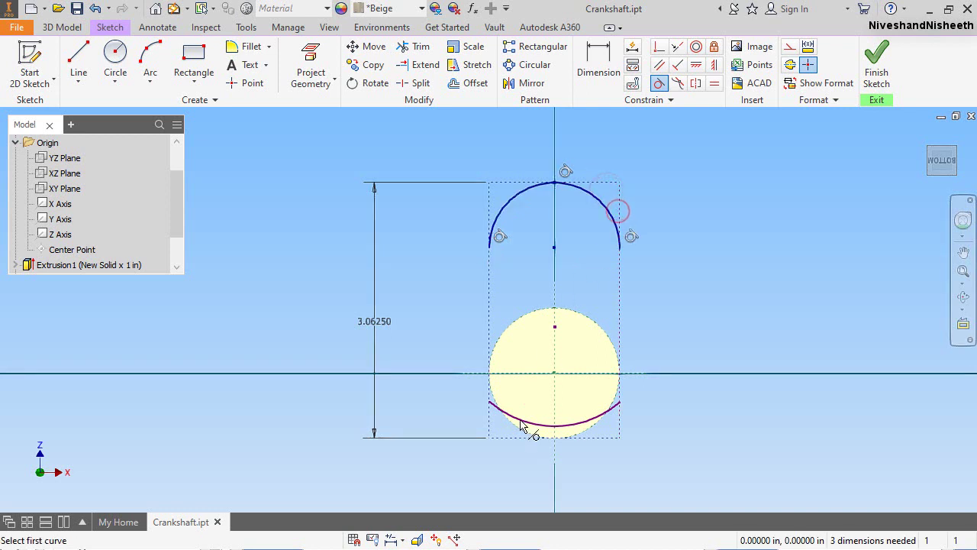
Make the lower arc tangent to the construction rectangle's left, bottom and right edges
scroll(516, 431, "down", 3)
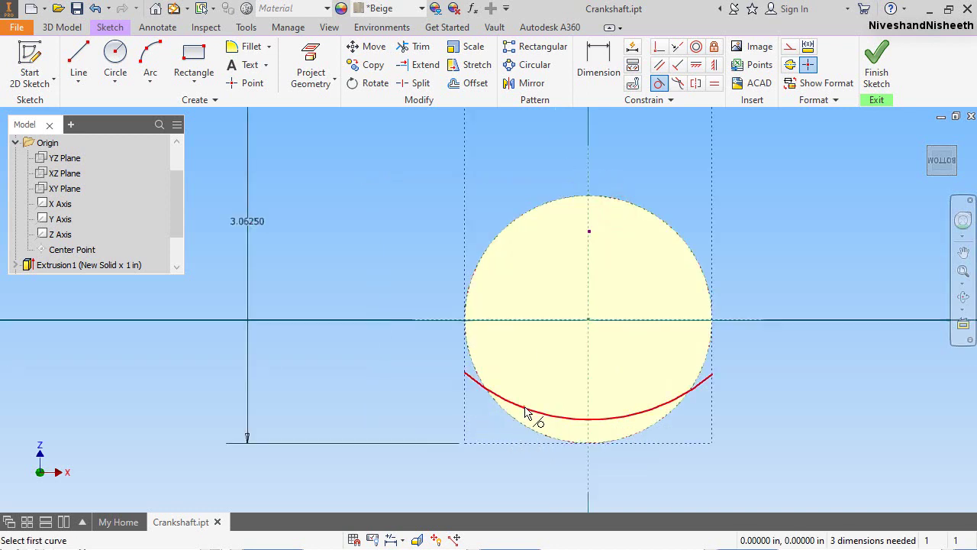
left_click(525, 412)
left_click(464, 418)
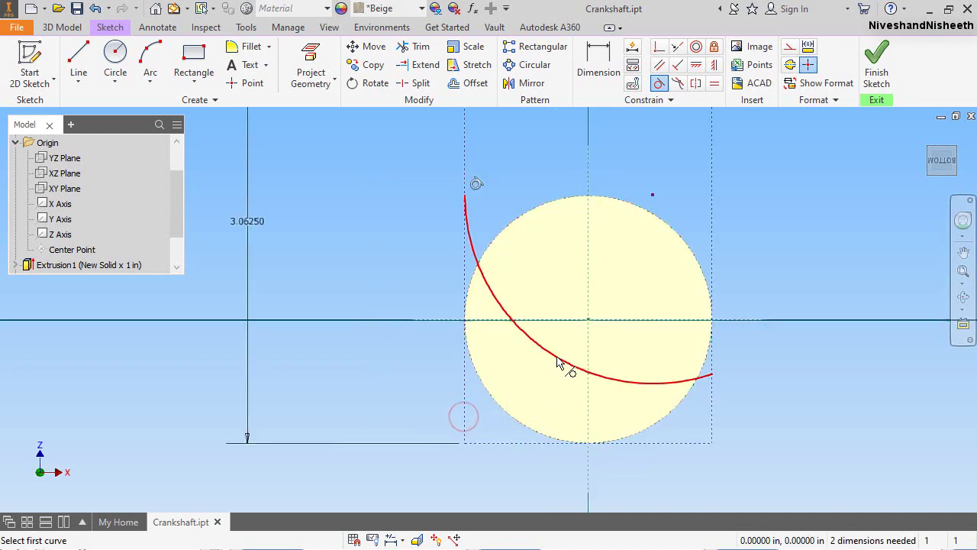
left_click(560, 364)
left_click(523, 443)
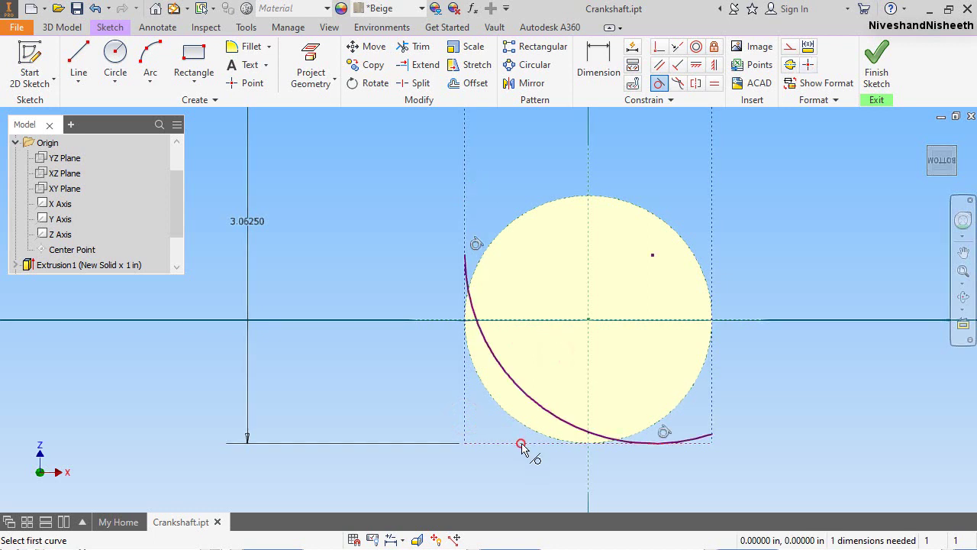
left_click(562, 423)
left_click(714, 391)
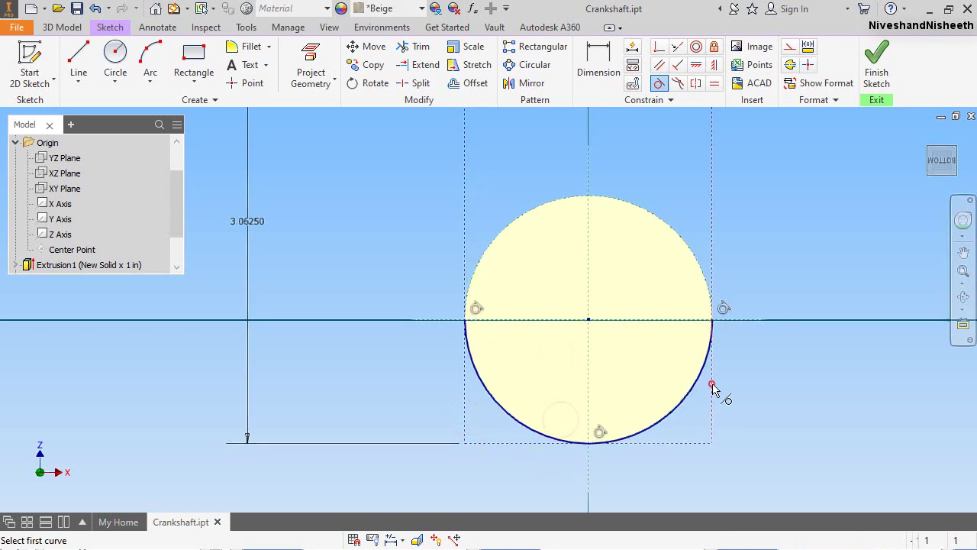
Draw two vertical lines about 1.5 in long joining the upper and lower arc endpoints on both sides, and finish the sketch
scroll(661, 410, "down", 5)
scroll(561, 409, "up", 3)
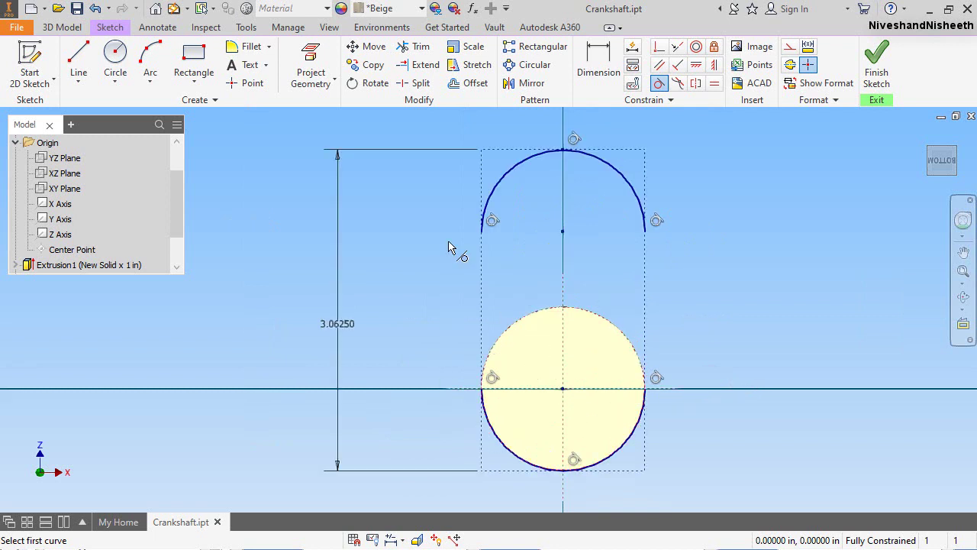
left_click(82, 61)
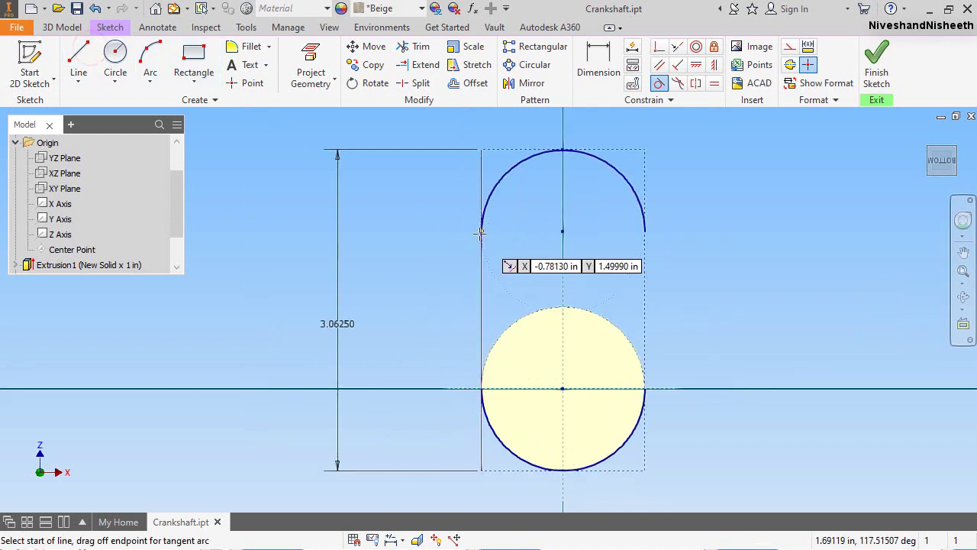
left_click(480, 231)
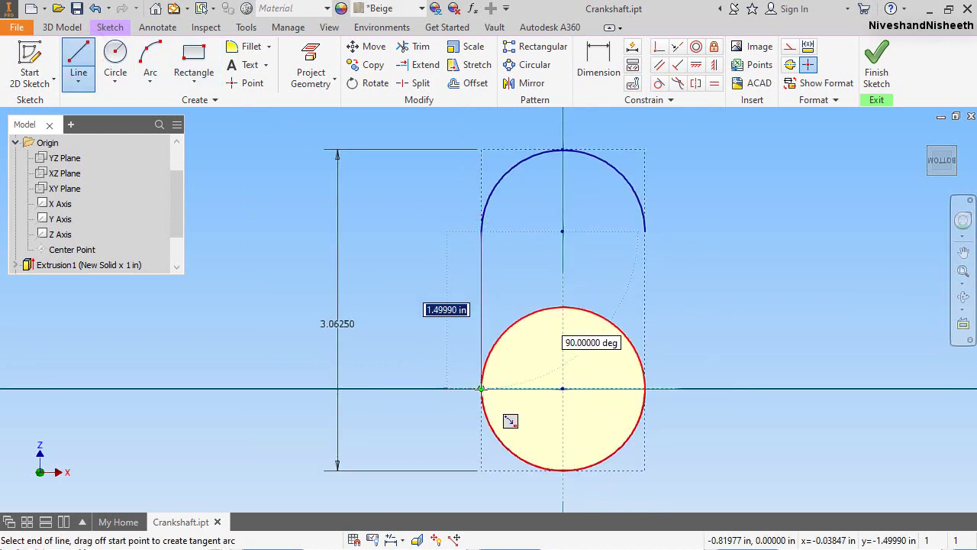
left_click(481, 388)
left_click(647, 229)
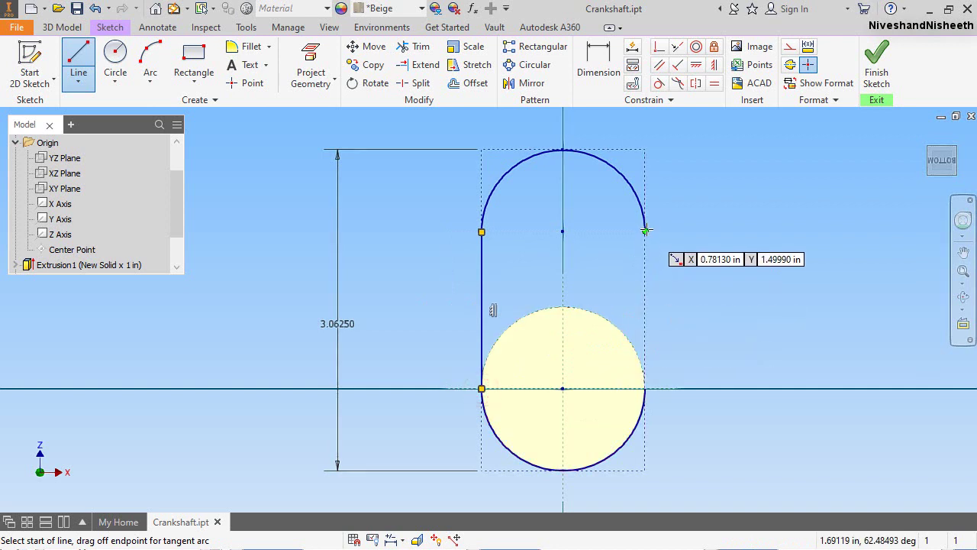
left_click(645, 389)
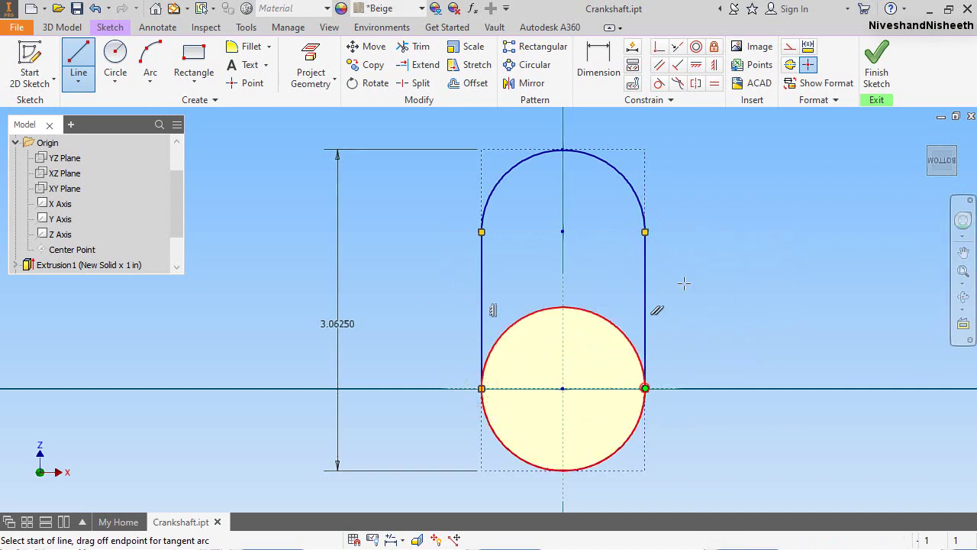
right_click(734, 239)
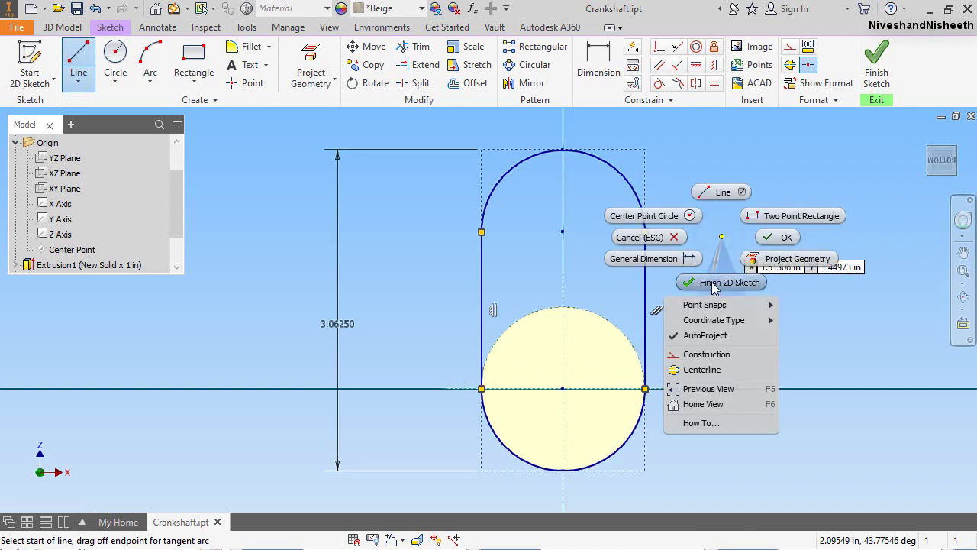
left_click(712, 283)
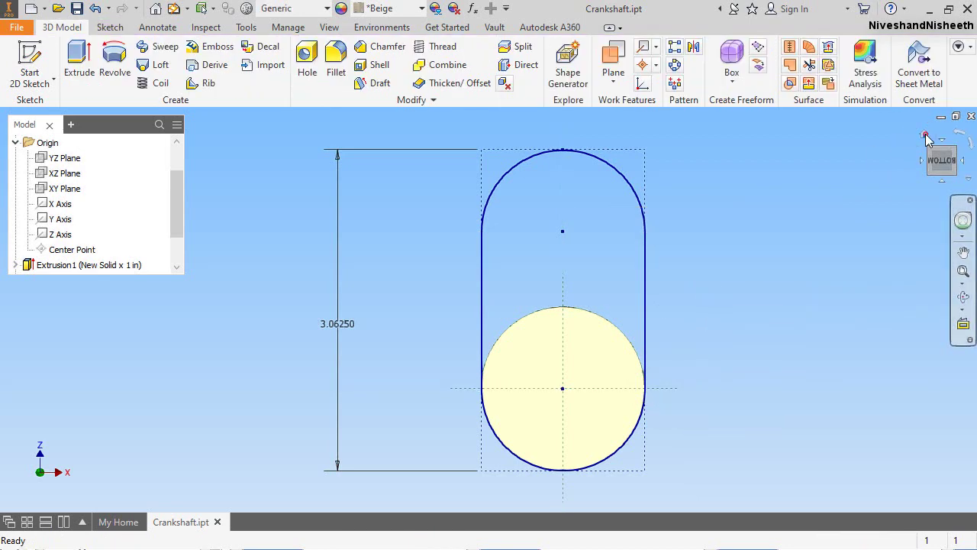
Extrude the round-ended web profile outward from the flange by 0.625 in, joined to the existing solid
left_click(926, 136)
left_click(79, 61)
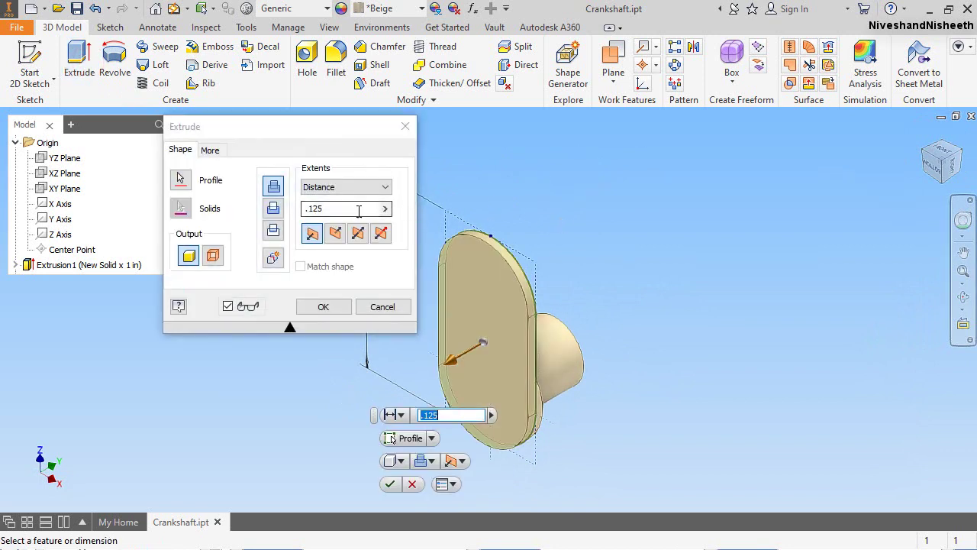
left_click(355, 213)
type(".")
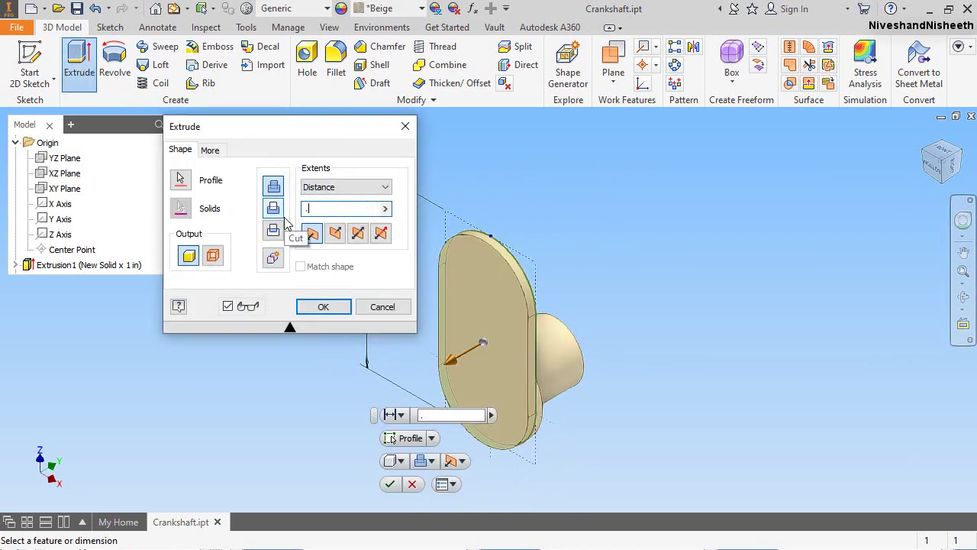
type("125")
key("Return")
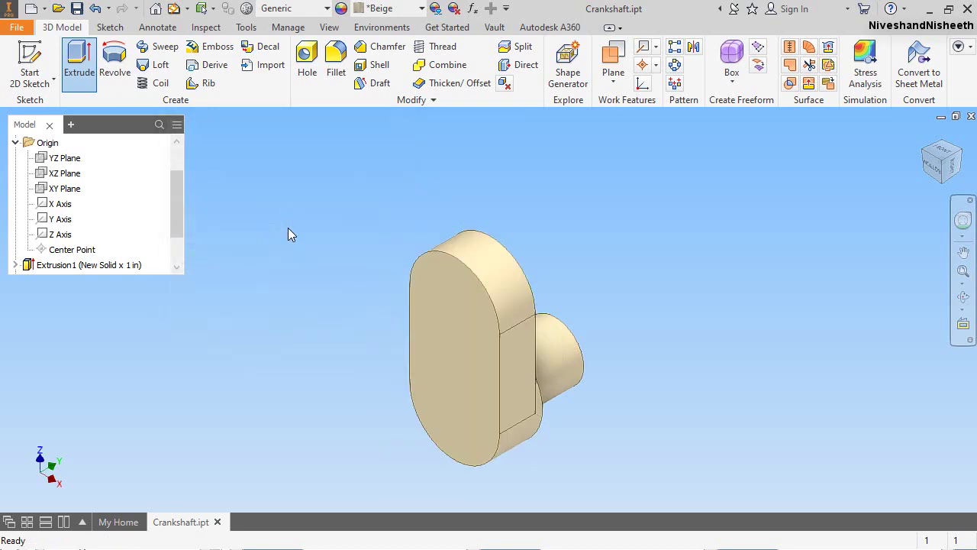
left_click(16, 145)
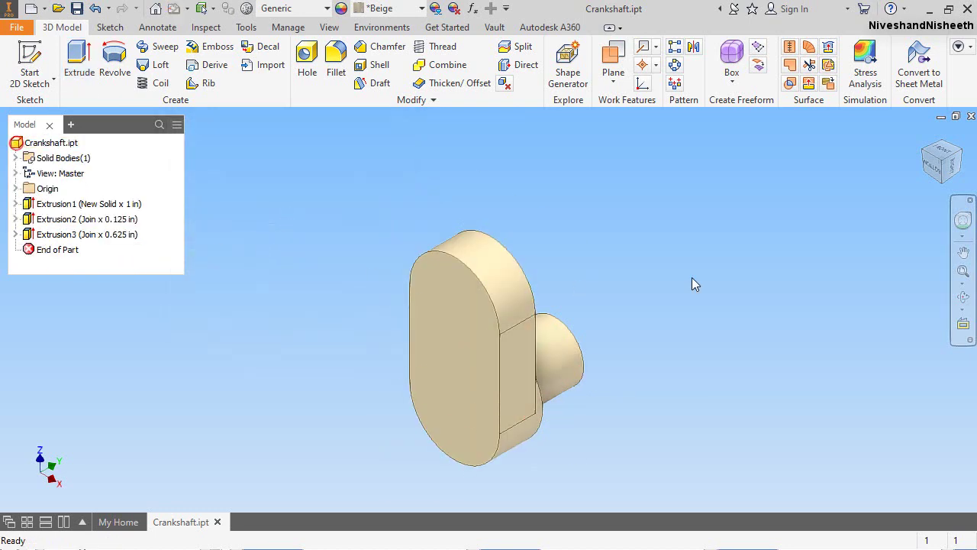
left_click(964, 296)
left_click_drag(456, 332, 500, 397)
right_click_drag(541, 272, 601, 273)
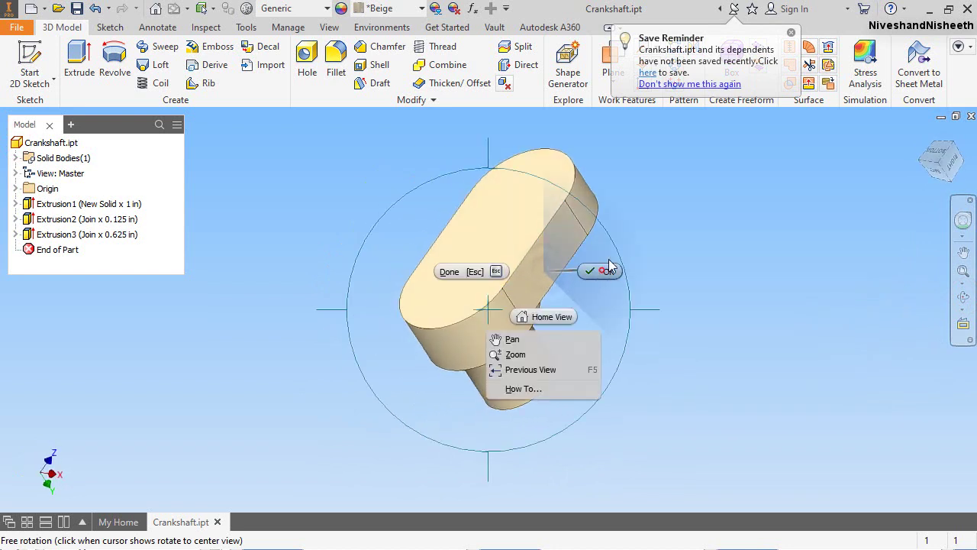
left_click(602, 270)
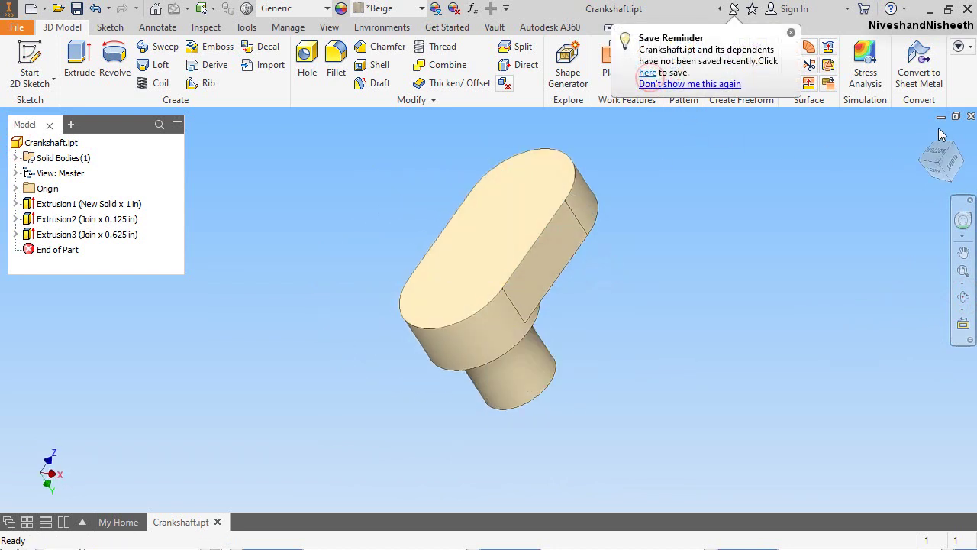
left_click(923, 133)
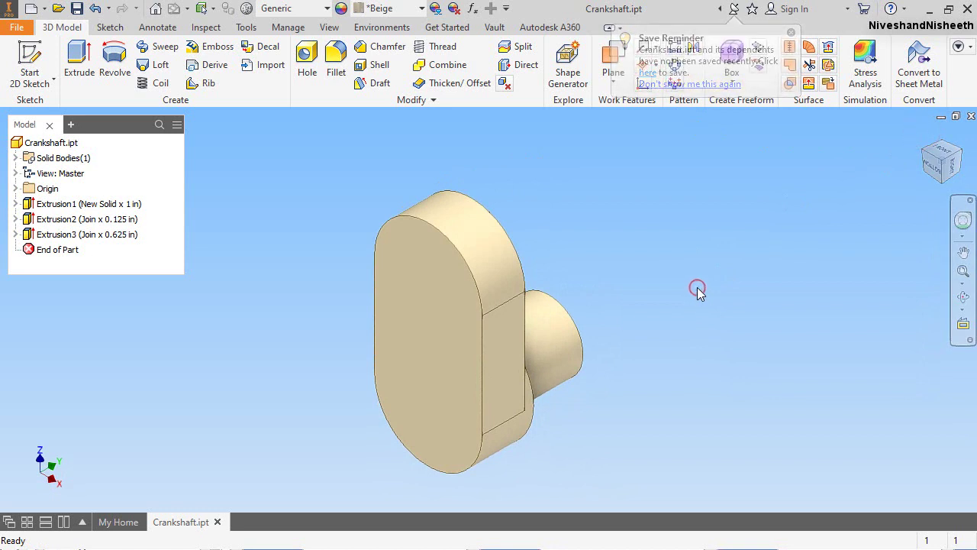
left_click(712, 273)
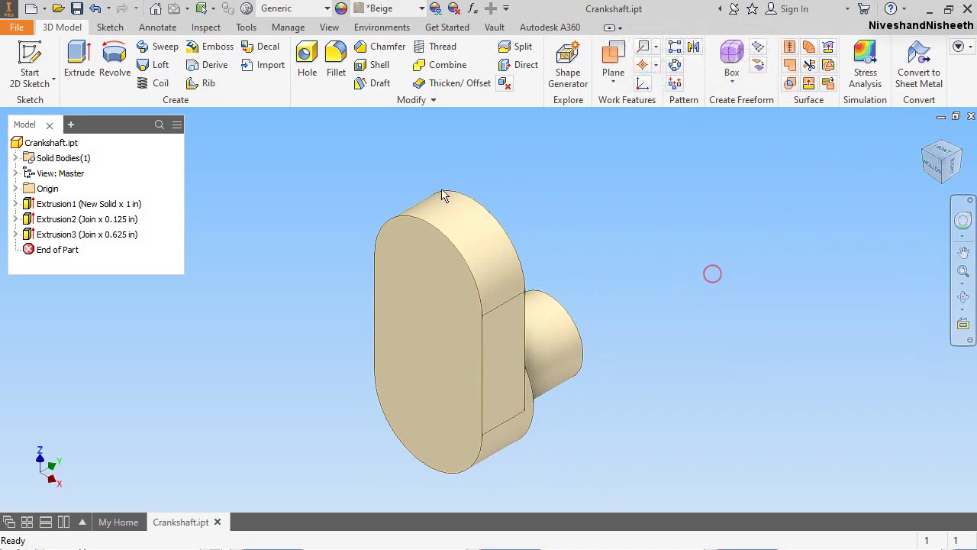
Start a sketch on the YZ plane and project the solid's cut edges into it
left_click(29, 65)
left_click(16, 188)
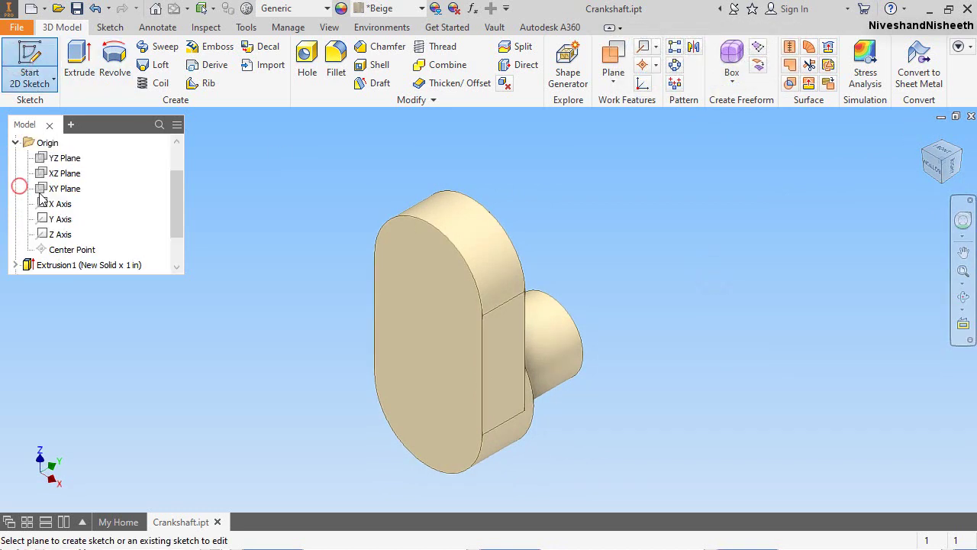
left_click(63, 173)
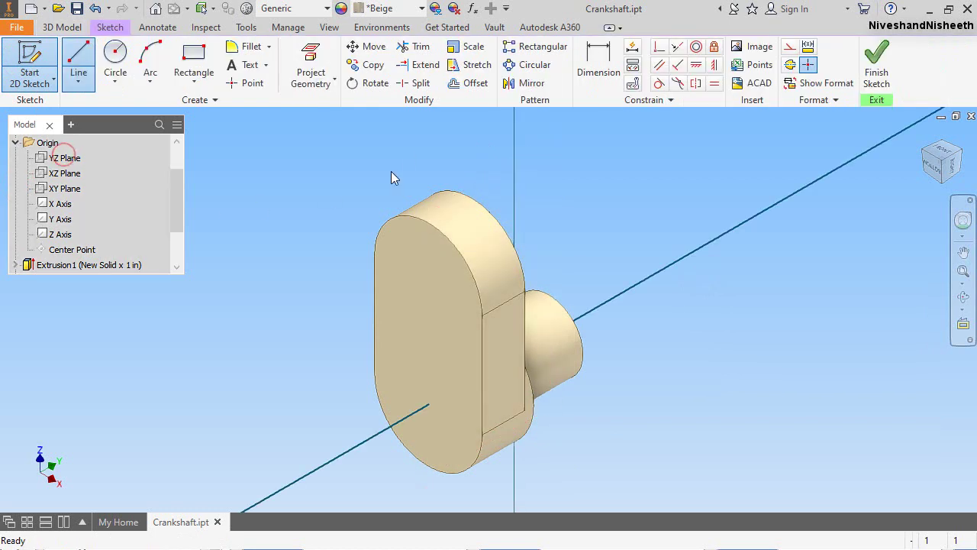
left_click(326, 84)
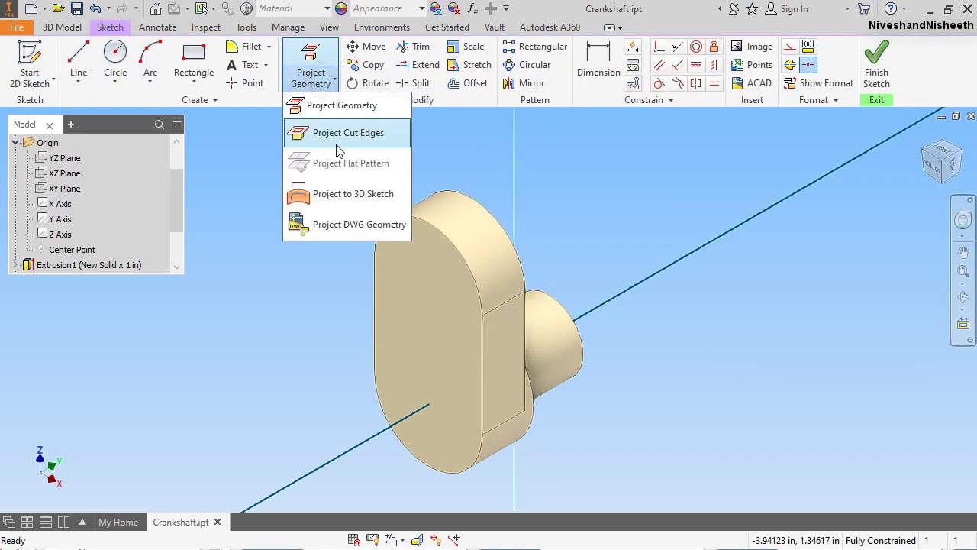
left_click(337, 143)
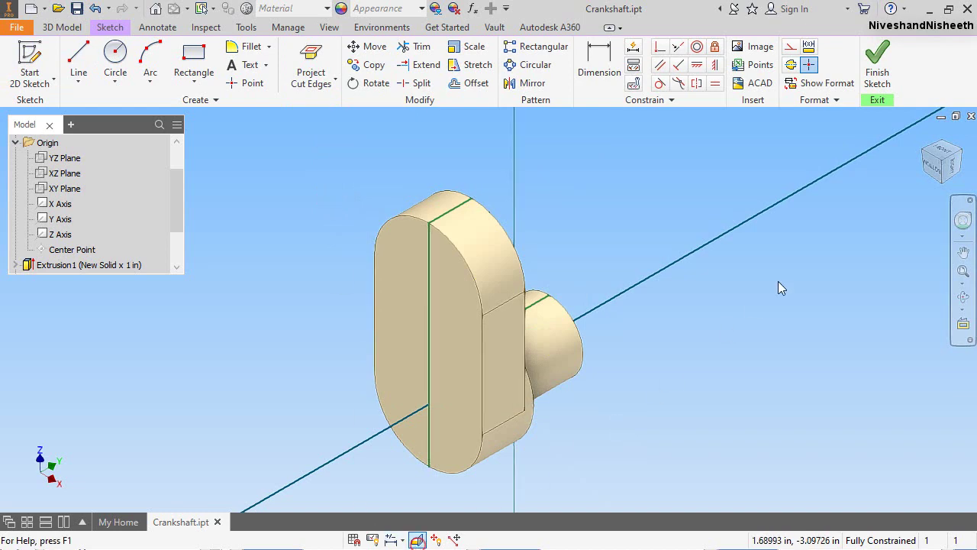
Slice the model at the sketch plane and convert the projected cut edges to construction lines
left_click(417, 540)
left_click(951, 175)
left_click(352, 166)
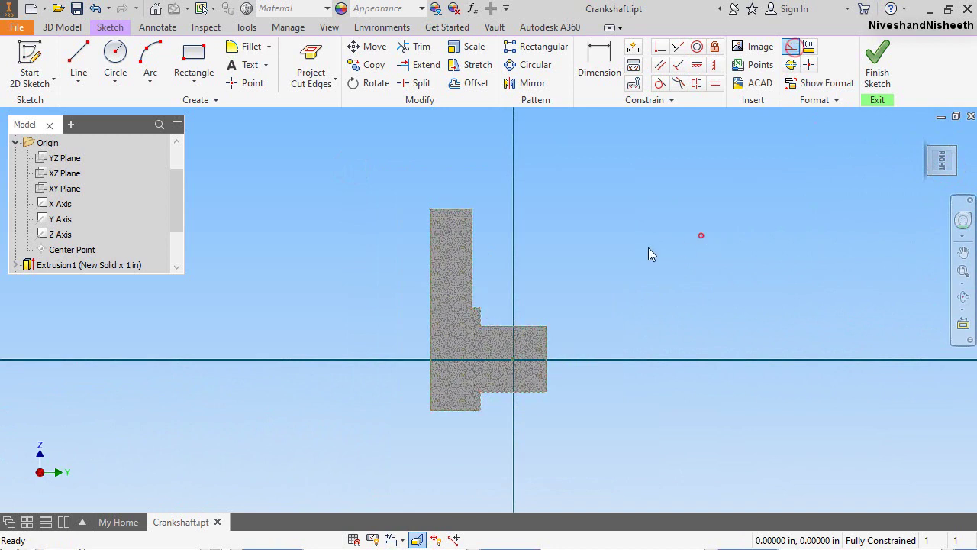
Draw a closed right triangle at the web section's upper corner on the shaft side, about 0.19 in wide and 0.22 in tall
left_click(77, 60)
scroll(456, 211, "down", 5)
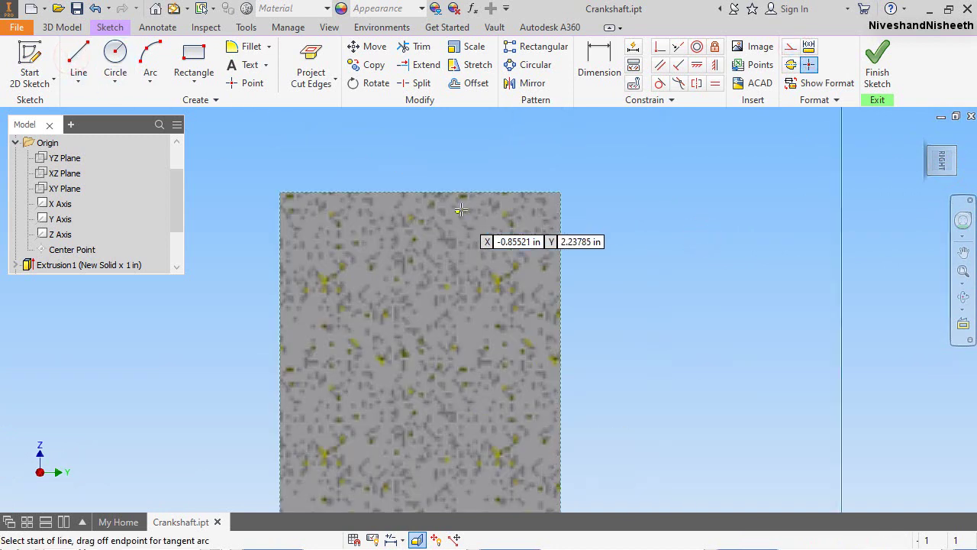
left_click(474, 195)
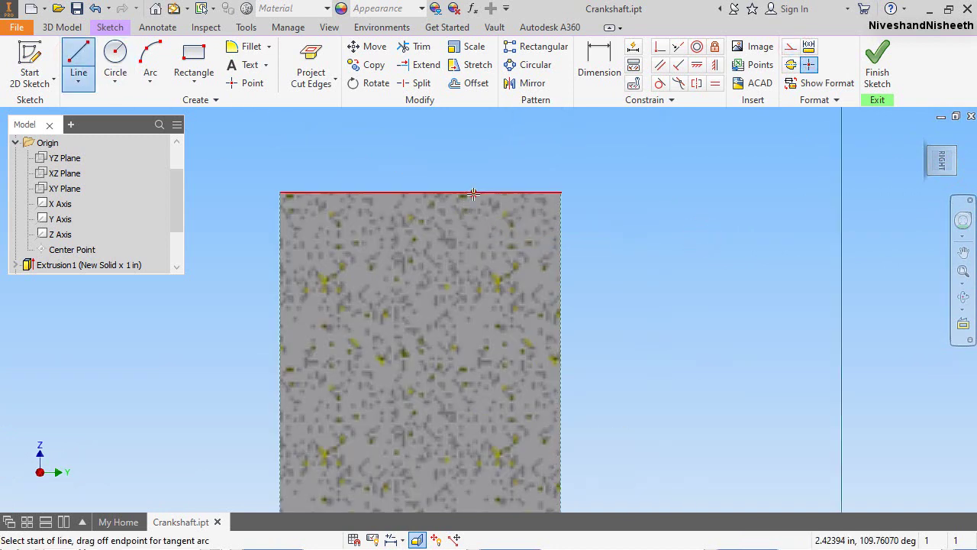
double_click(562, 192)
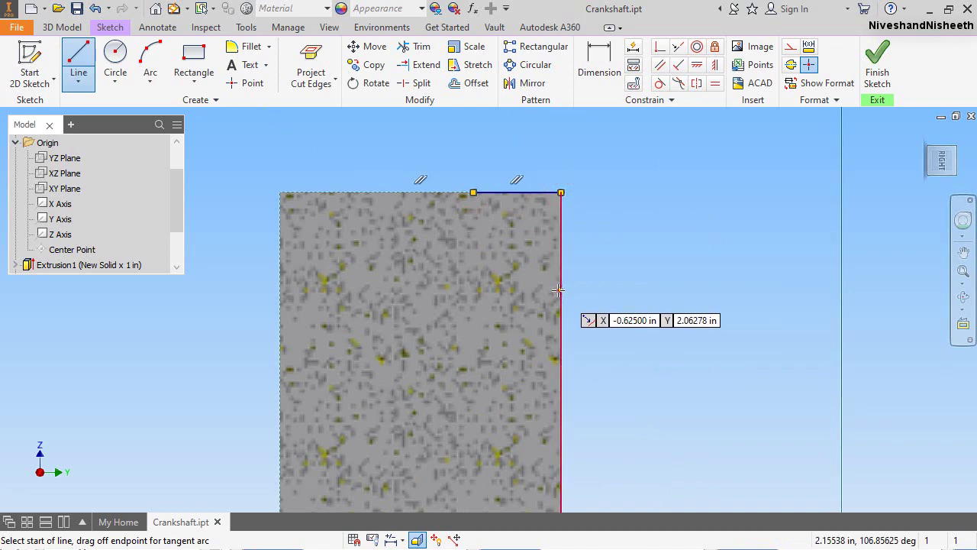
left_click(561, 192)
left_click(562, 192)
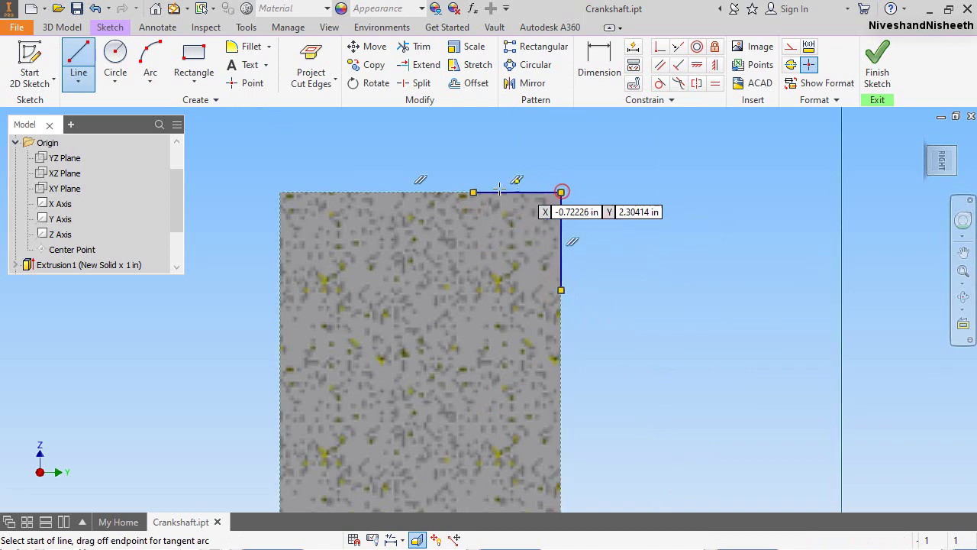
left_click(474, 193)
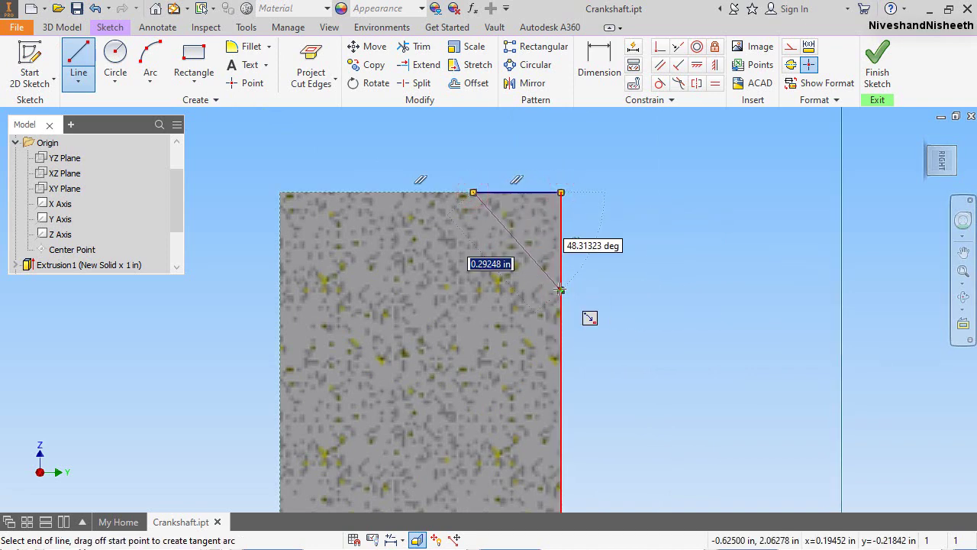
left_click(560, 290)
Draw a closed right triangle at the web section's lower outer corner, about 0.14 in wide and 0.26 in tall
scroll(560, 290, "down", 5)
scroll(485, 420, "up", 8)
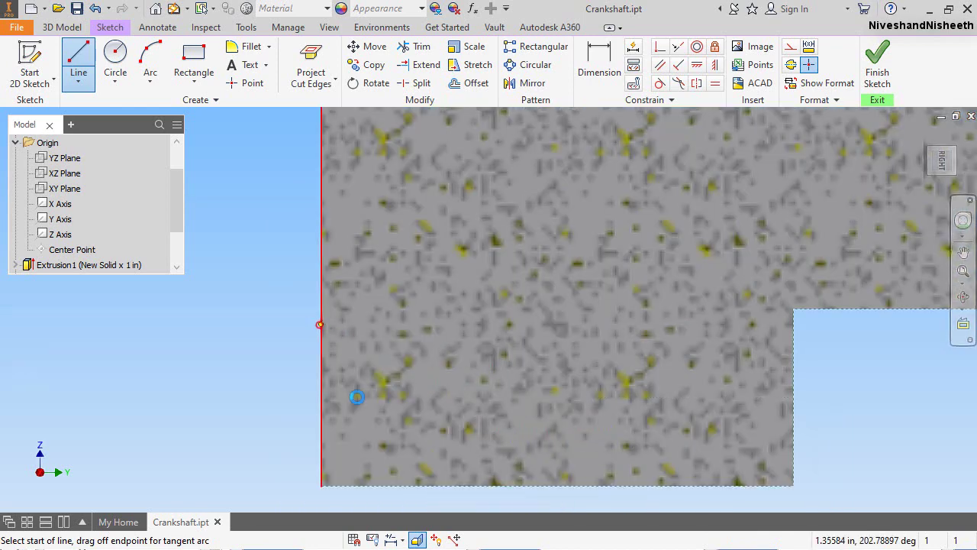
left_click(321, 325)
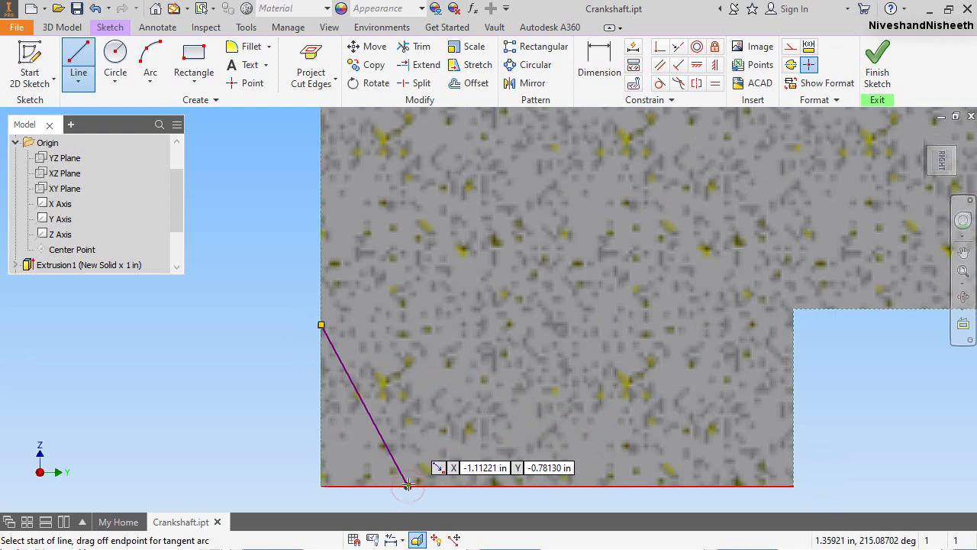
left_click(408, 486)
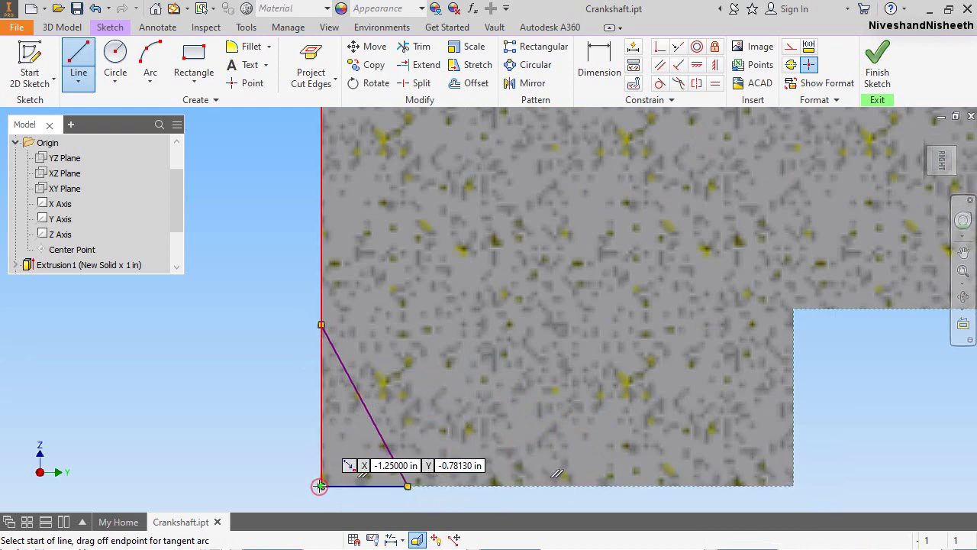
left_click(321, 485)
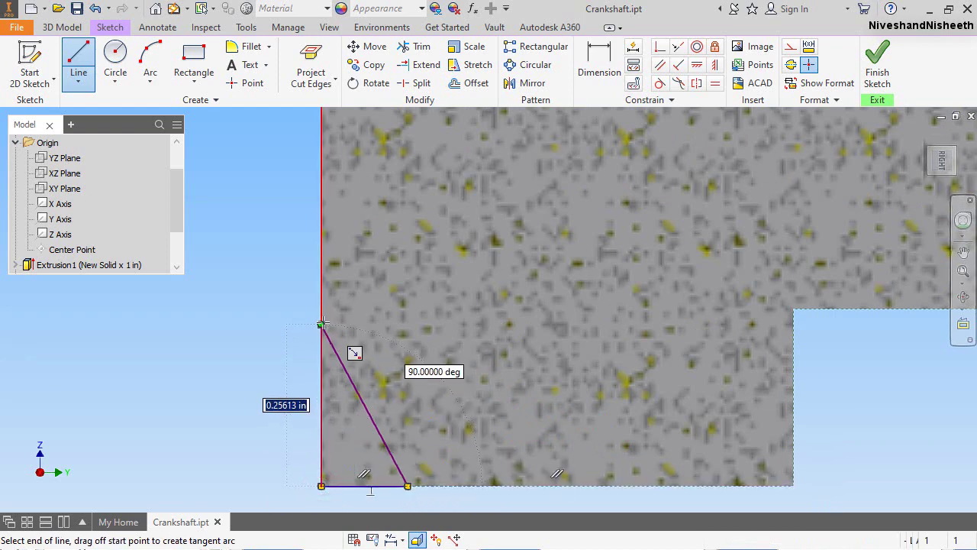
left_click(321, 325)
right_click(466, 269)
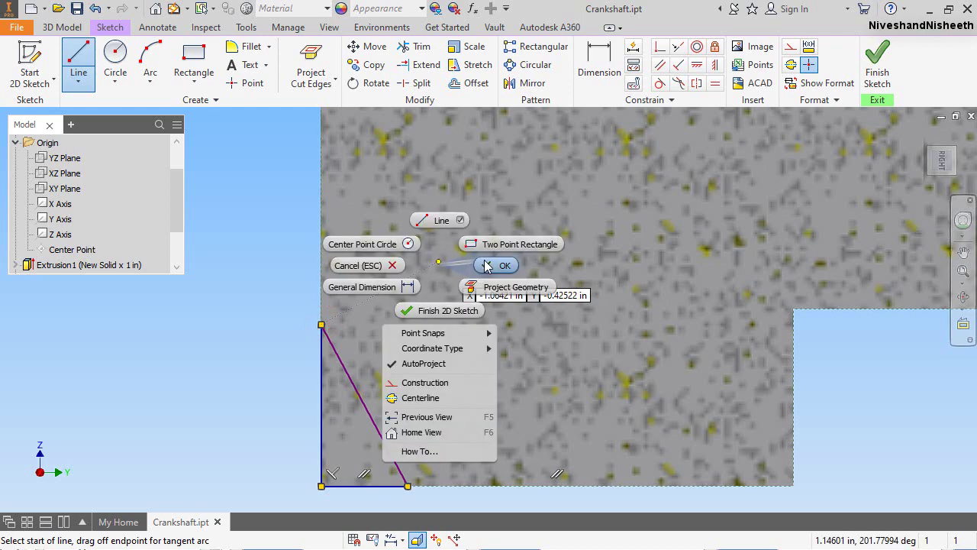
left_click(481, 265)
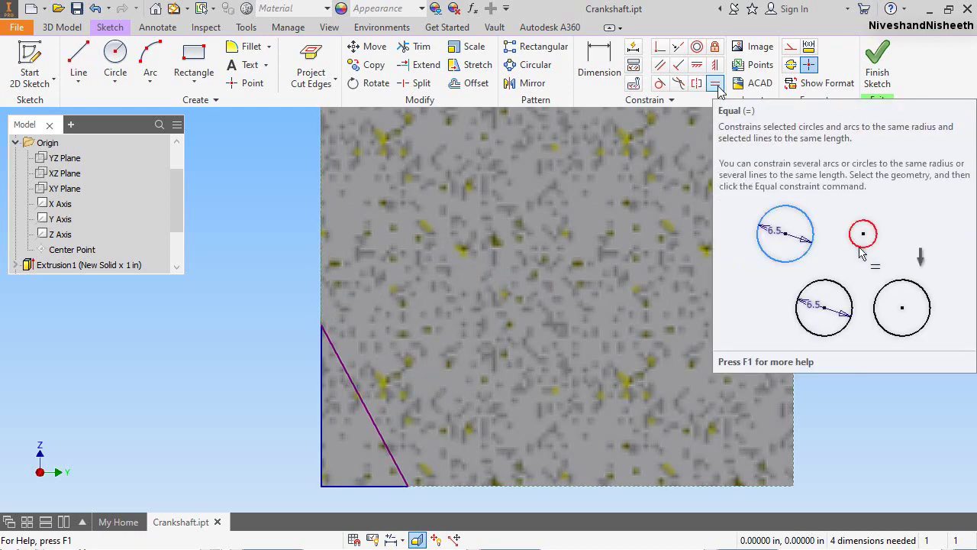
Constrain the horizontal legs of the lower outer and upper shaft-side corner triangles to equal length
left_click(715, 84)
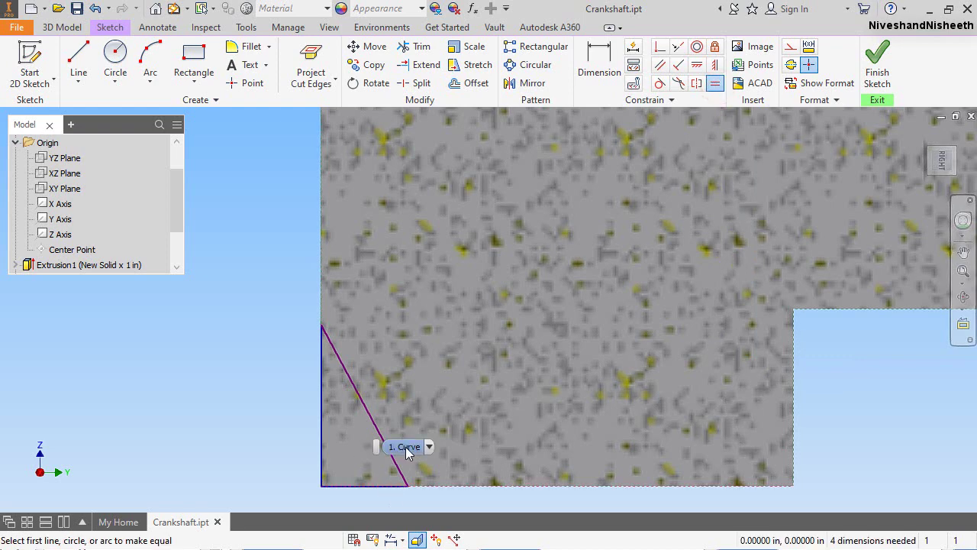
left_click(430, 447)
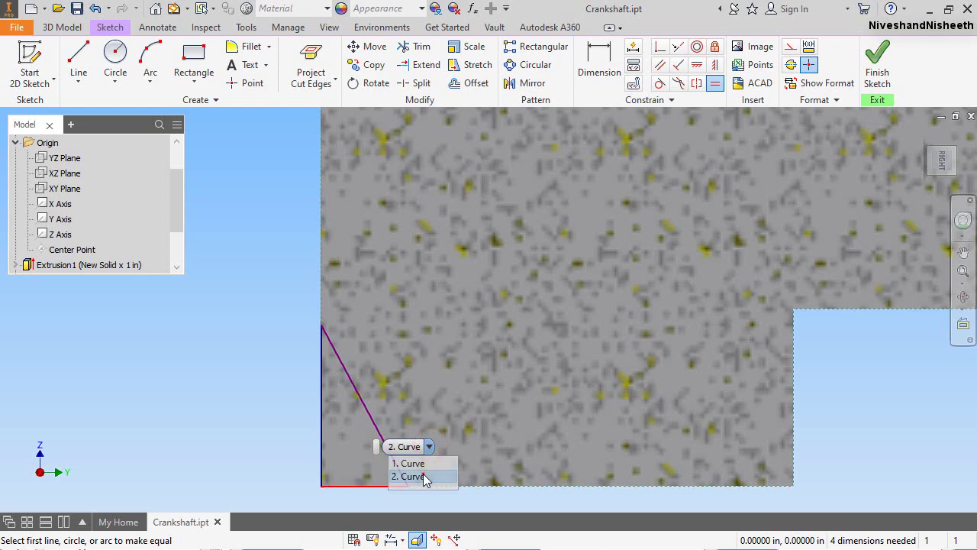
left_click(416, 476)
scroll(427, 412, "down", 5)
scroll(462, 214, "up", 6)
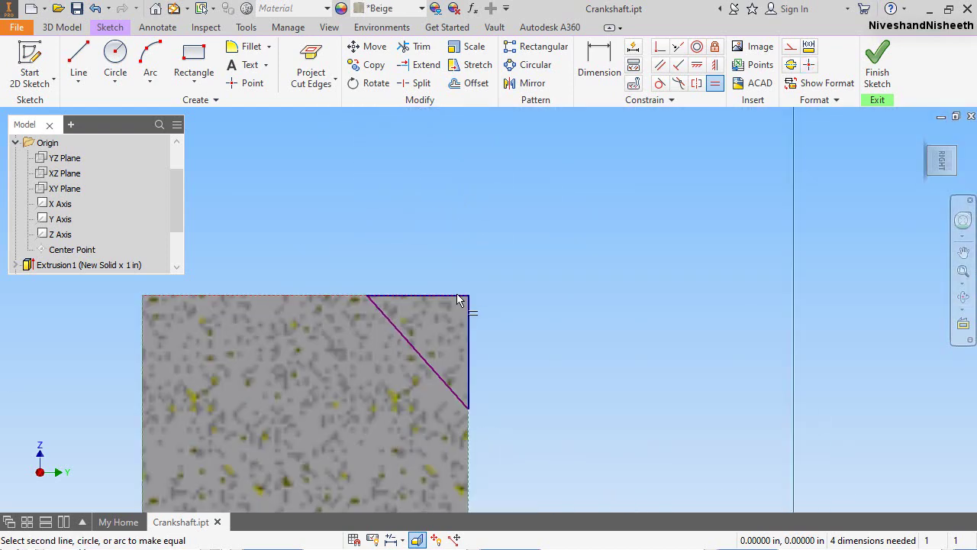
left_click(505, 318)
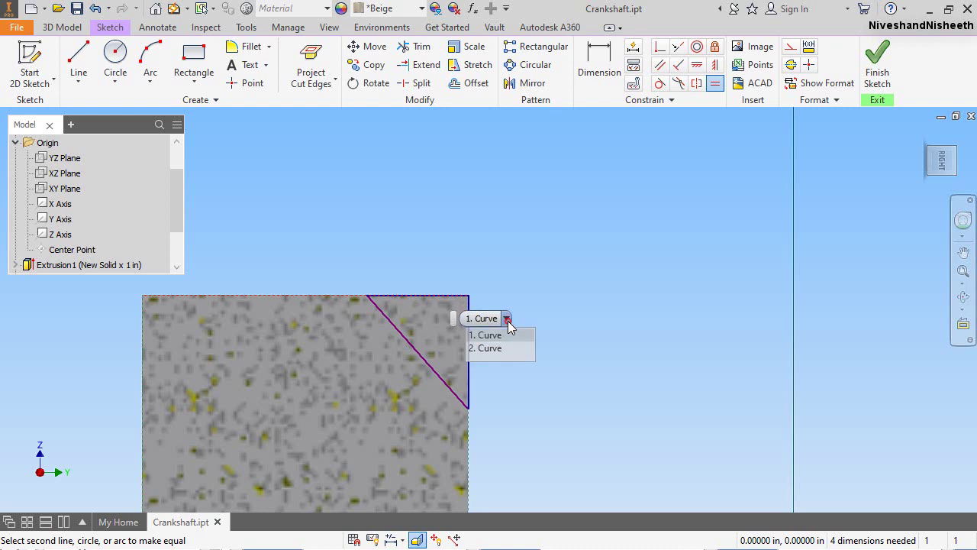
left_click(498, 348)
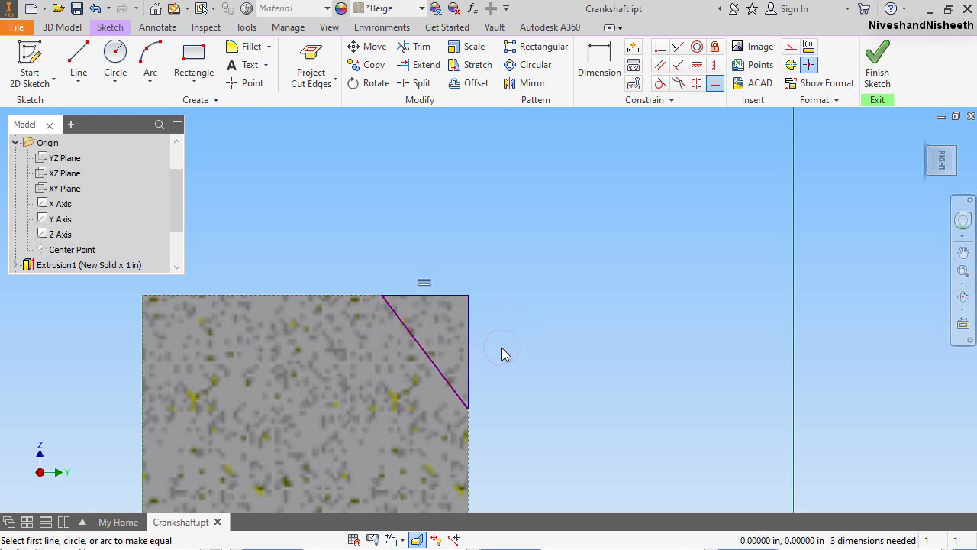
Constrain the sloped sides of the two corner triangles to equal length
left_click(401, 323)
scroll(501, 236, "down", 5)
scroll(463, 426, "up", 8)
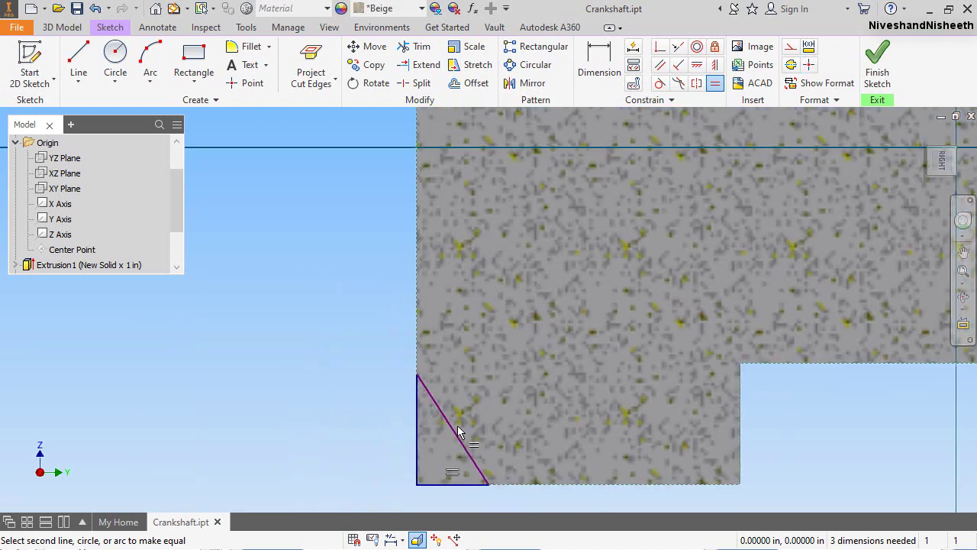
left_click(450, 431)
scroll(462, 421, "down", 8)
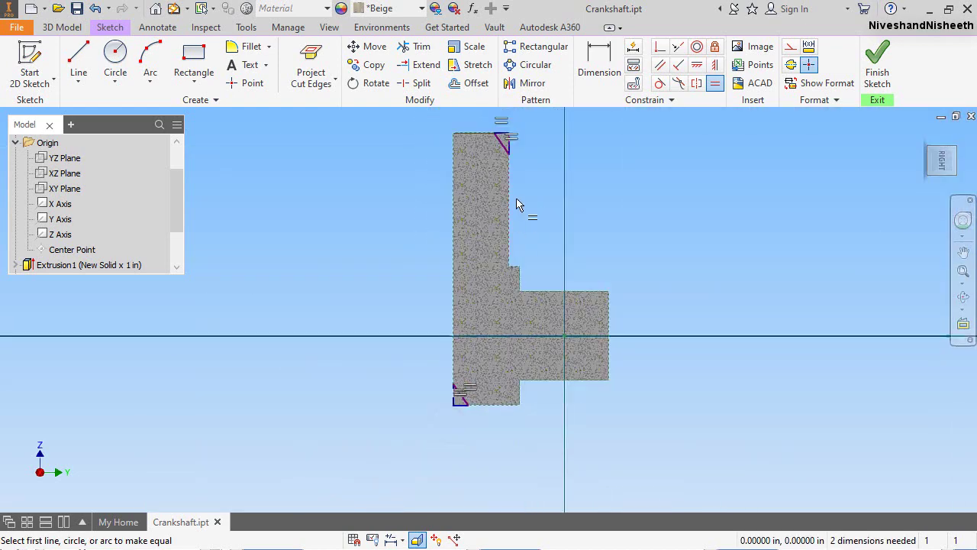
scroll(519, 144, "up", 6)
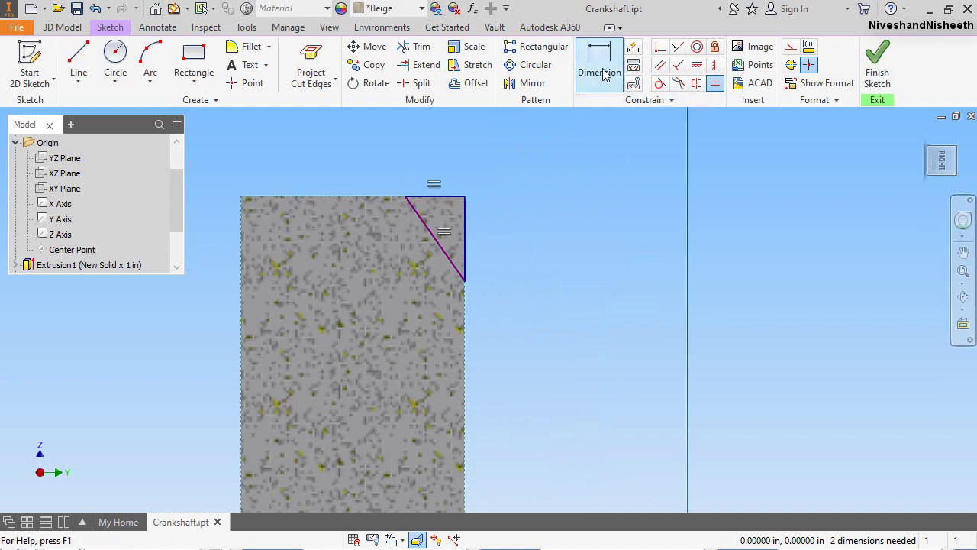
Dimension the vertical leg of the upper corner triangle to 0.7813 in
left_click(599, 68)
scroll(462, 147, "up", 3)
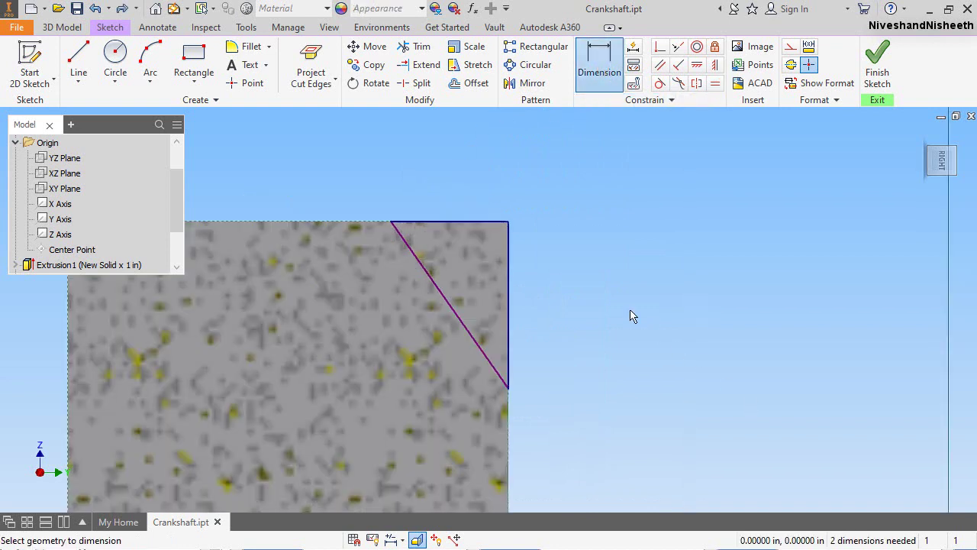
left_click(490, 223)
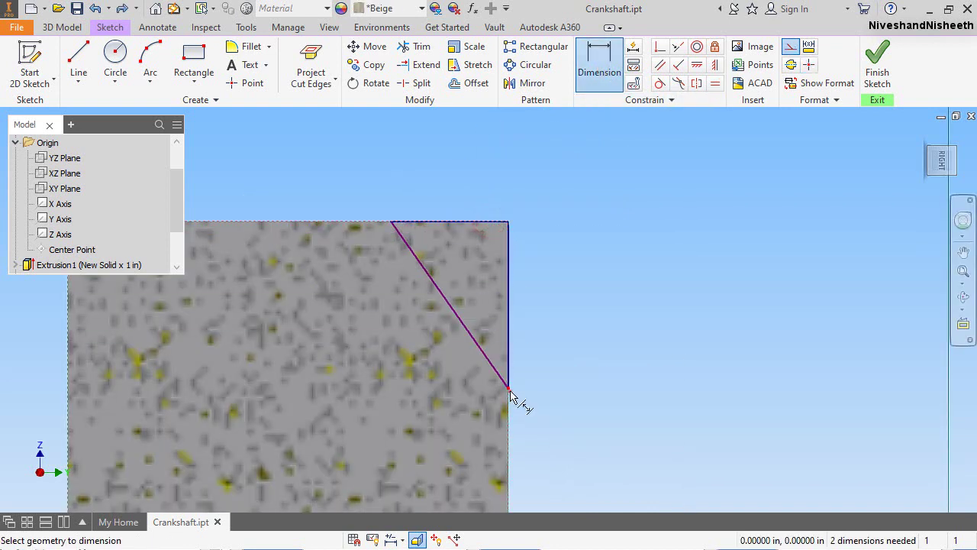
left_click(509, 390)
left_click(577, 328)
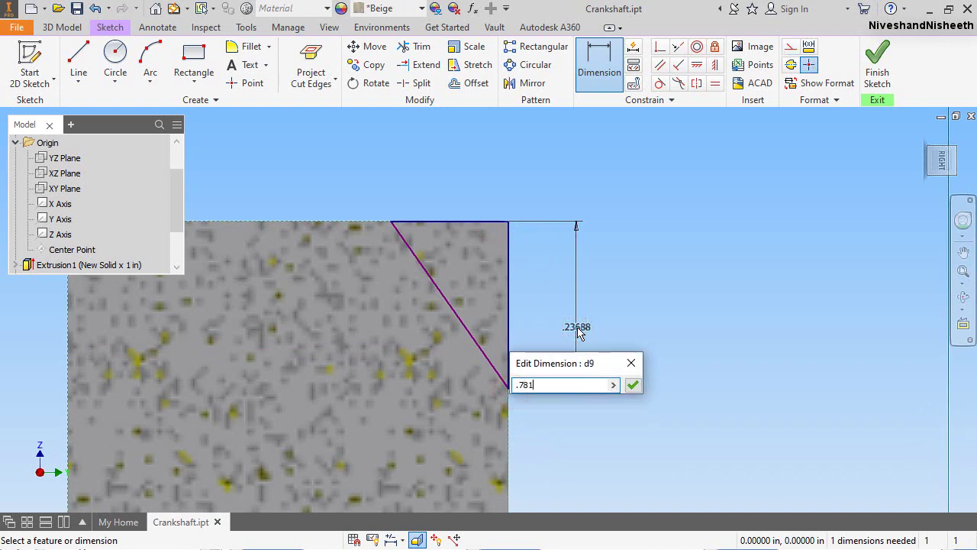
type(".781")
key("Return")
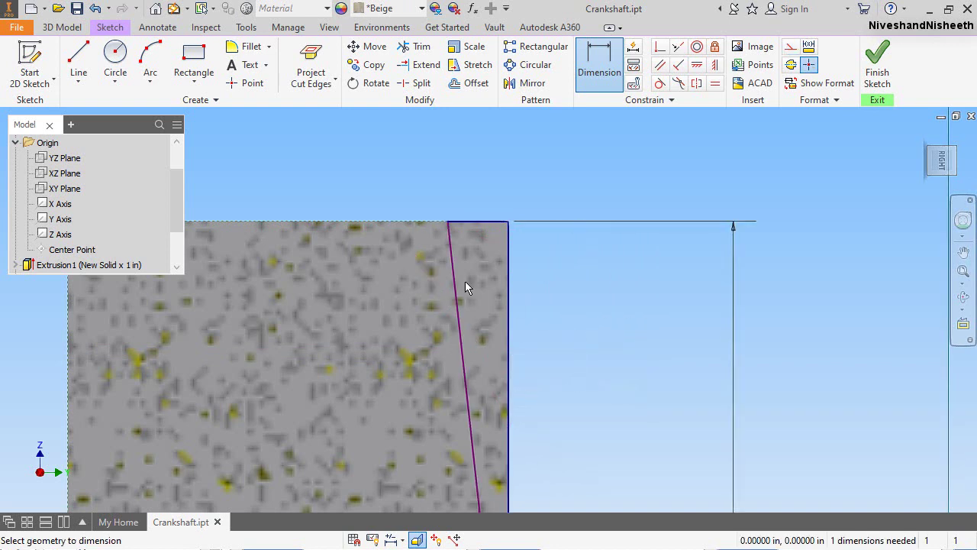
Set a 20° angle between the upper triangle's sloped side and its vertical leg, and finish the sketch
left_click(455, 281)
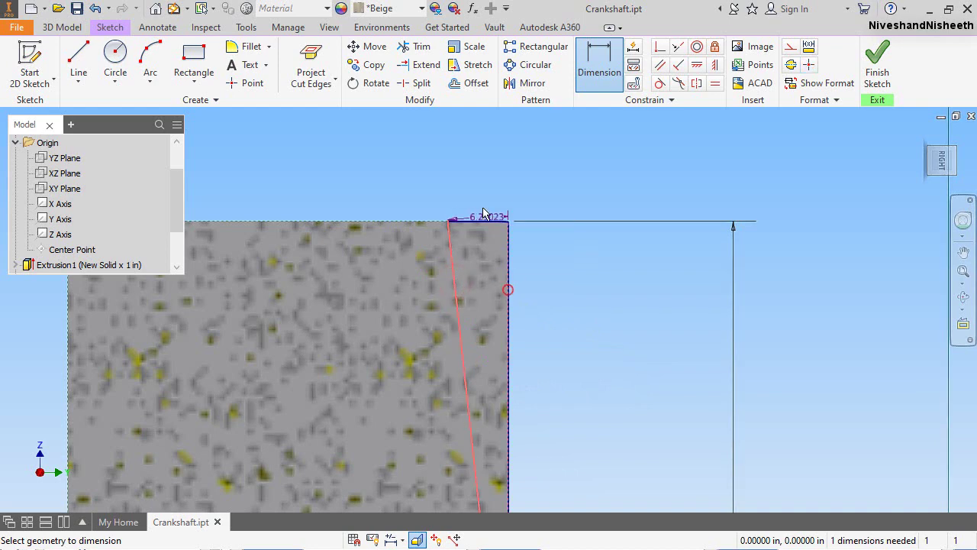
left_click(471, 172)
type("20")
key("Return")
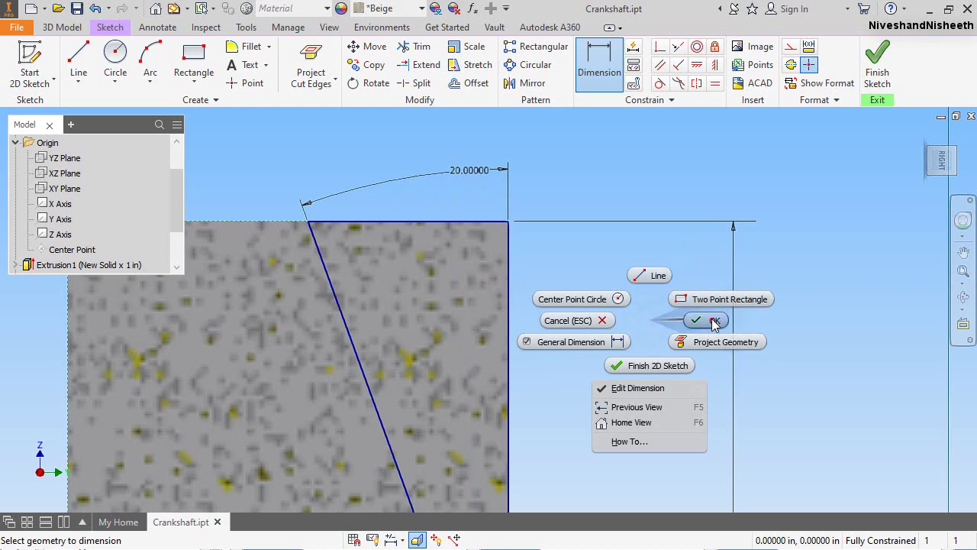
left_click(708, 320)
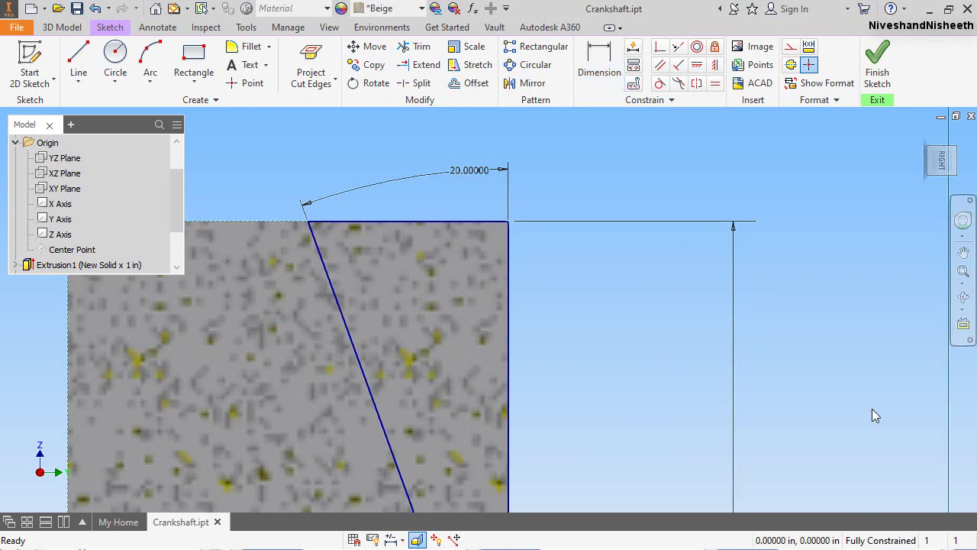
left_click(878, 67)
left_click(925, 136)
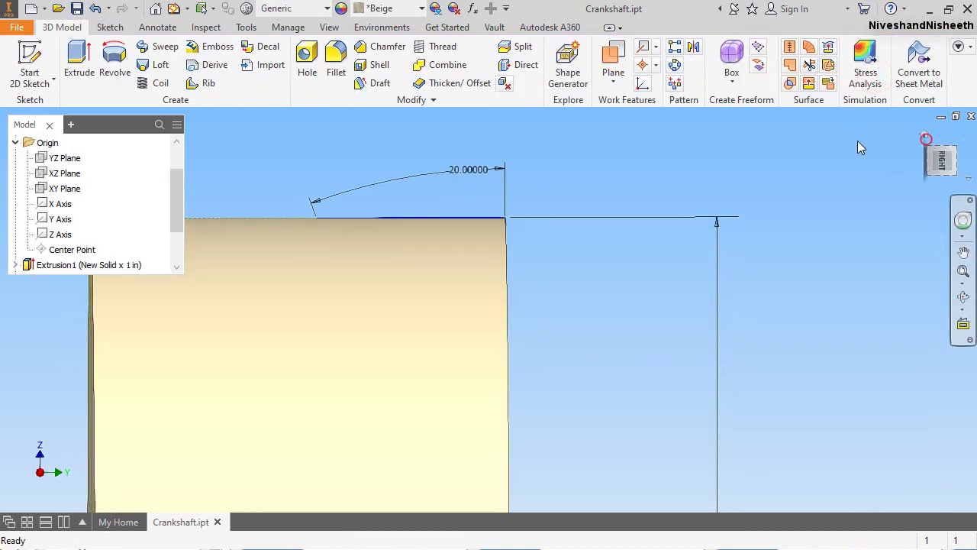
left_click(15, 143)
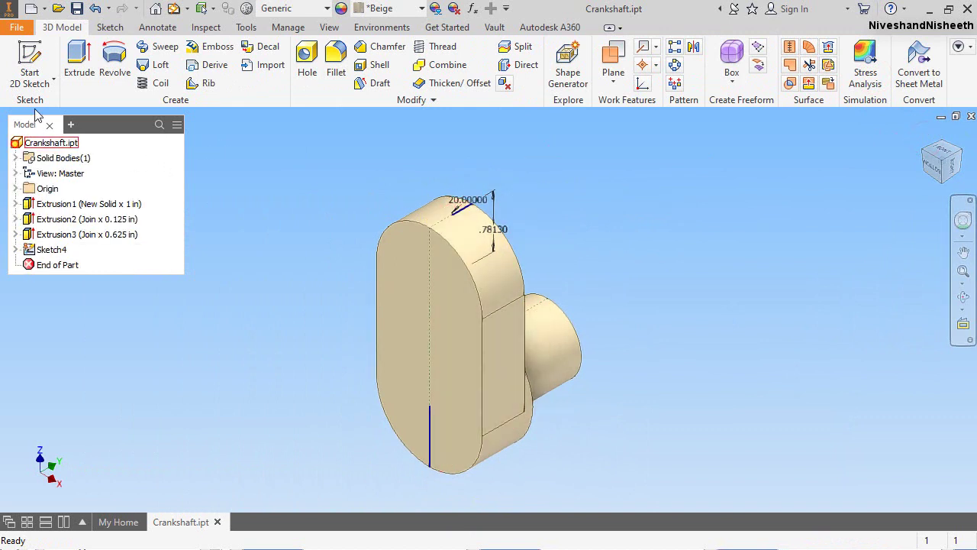
Extrude both corner triangles as a cut with extents All in both directions, beveling the web's ends
left_click(79, 60)
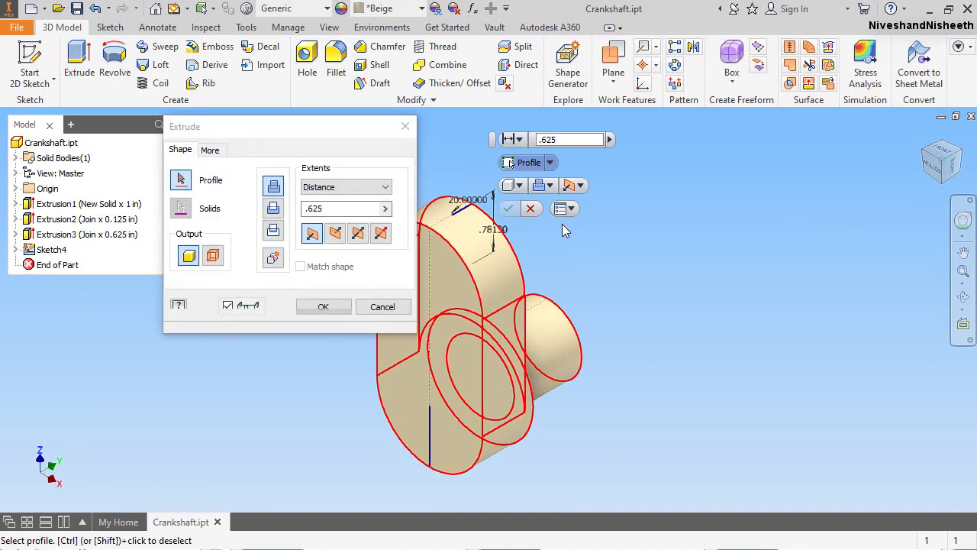
left_click(441, 448)
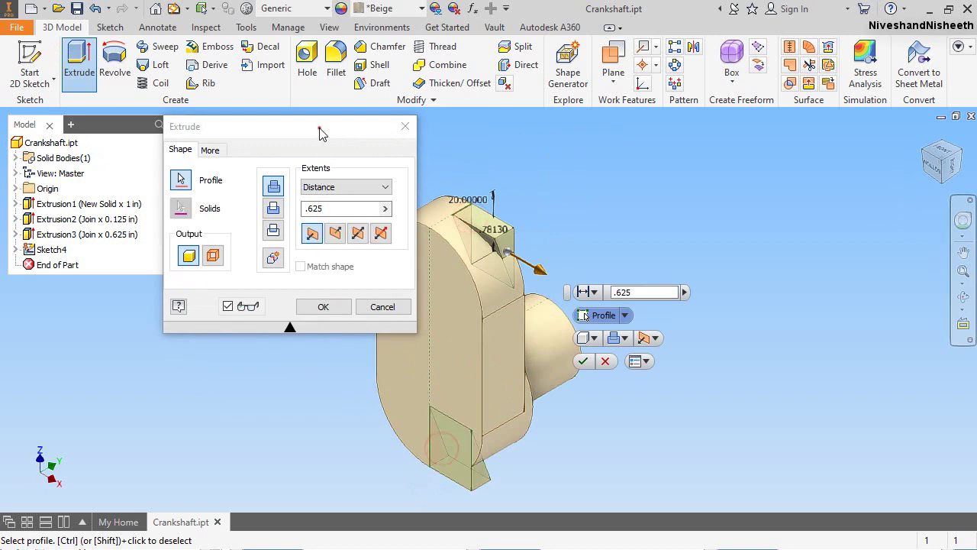
left_click(358, 234)
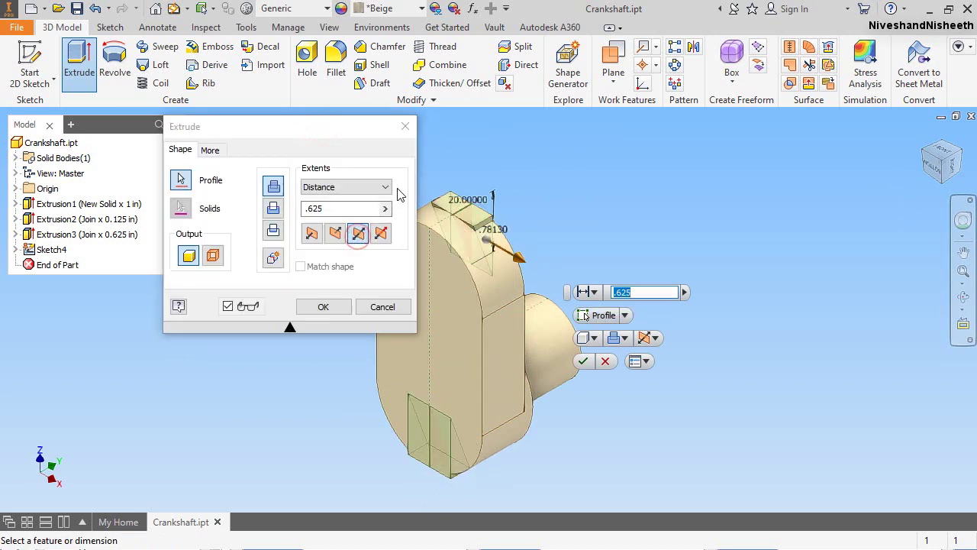
left_click(385, 186)
left_click(328, 239)
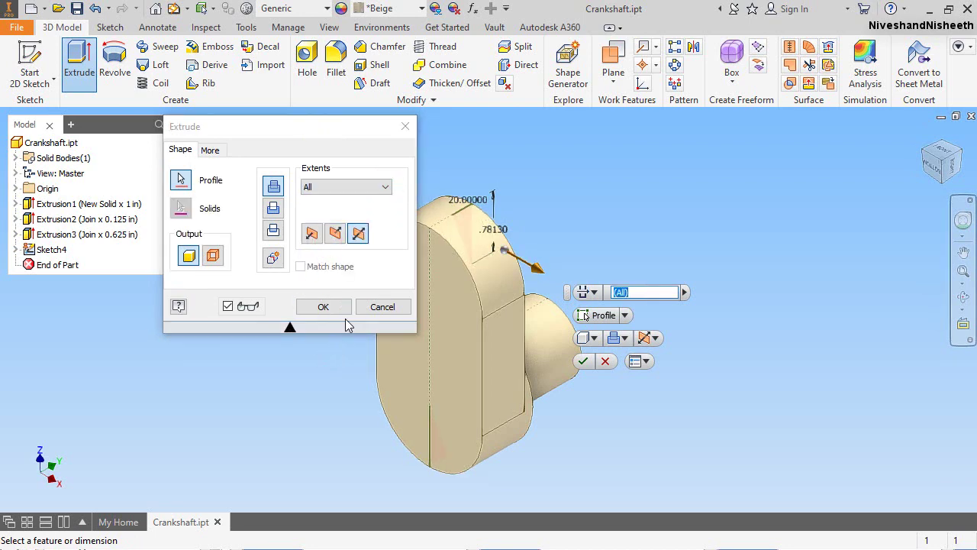
left_click(342, 307)
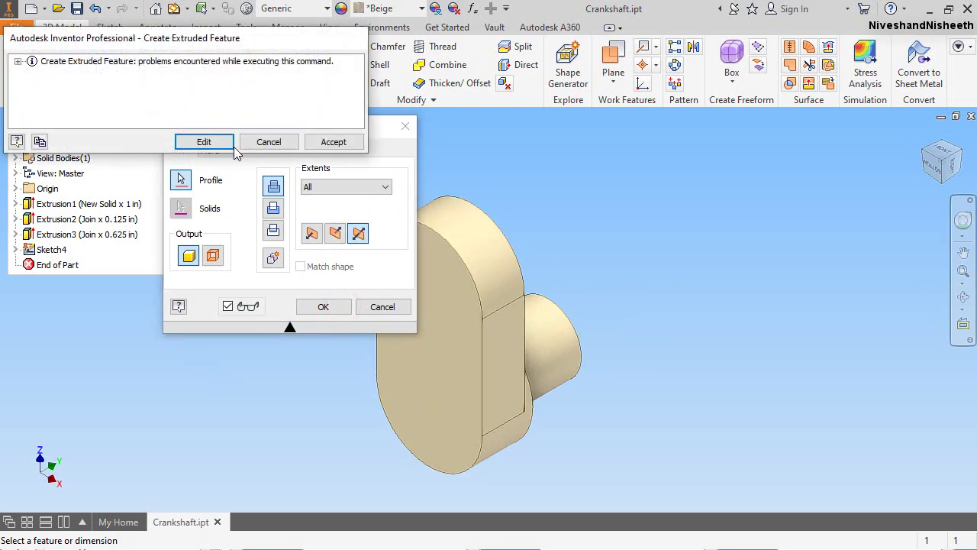
left_click(208, 139)
left_click(339, 130)
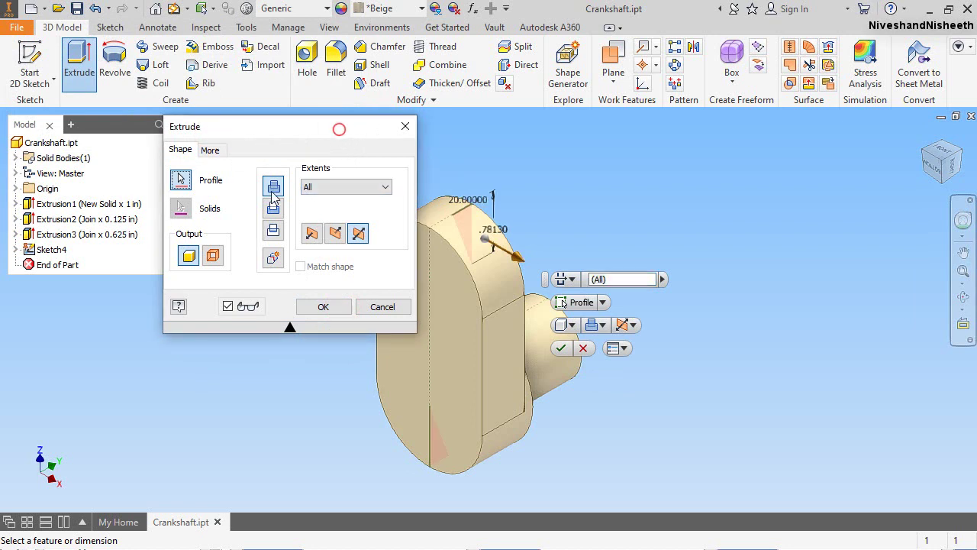
left_click(274, 208)
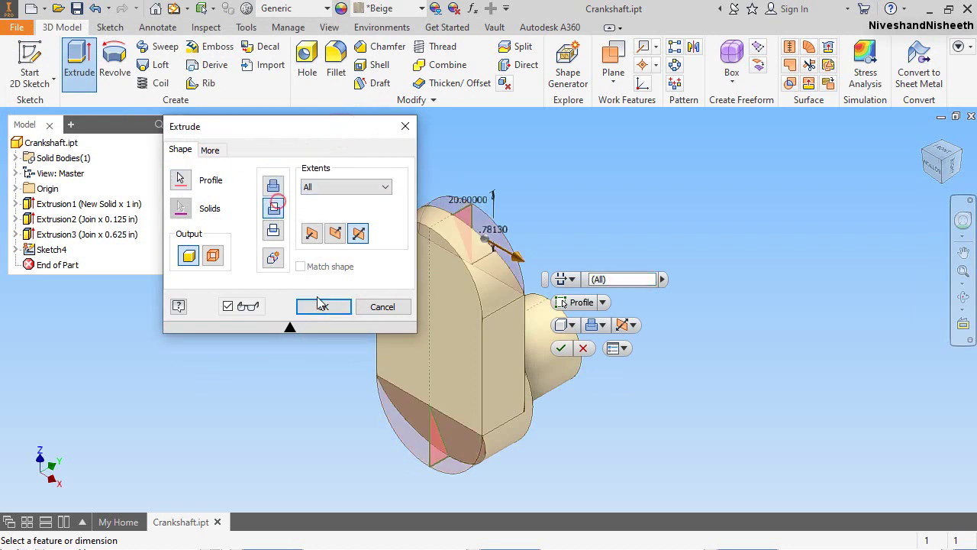
left_click(328, 310)
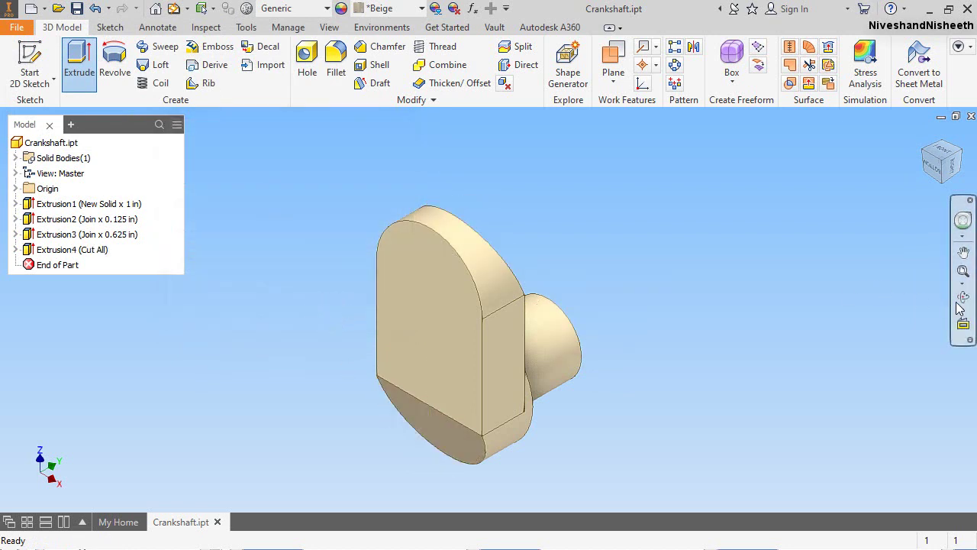
Mirror the 0.125 in collar, the 0.625 in web and the corner cut about the origin XZ plane
key("F4")
left_click_drag(494, 338, 366, 406)
key("Escape")
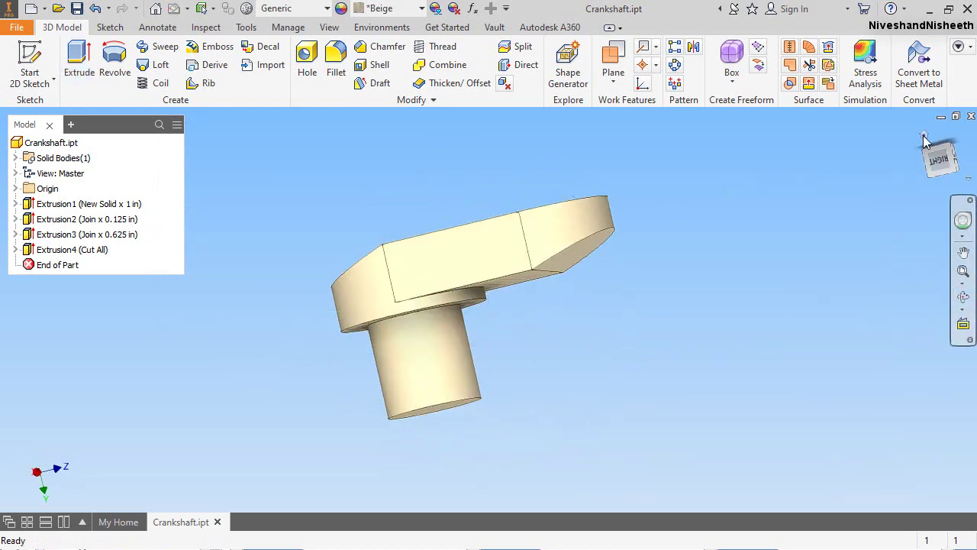
left_click(926, 142)
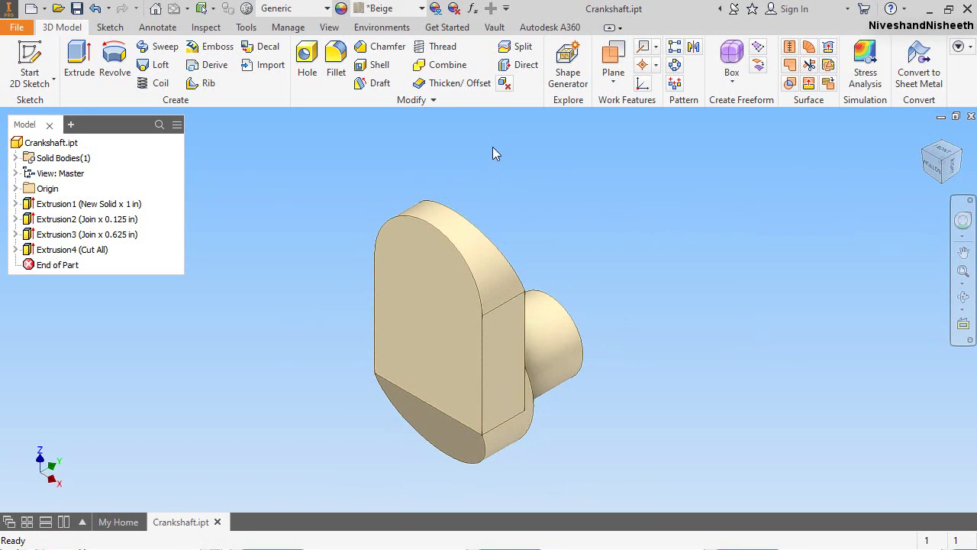
left_click(694, 48)
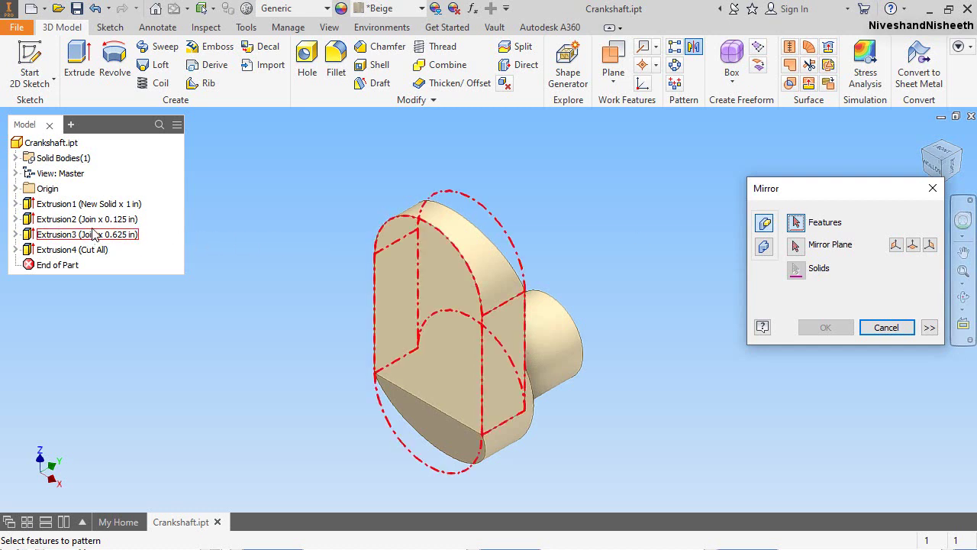
left_click_drag(69, 219, 42, 256)
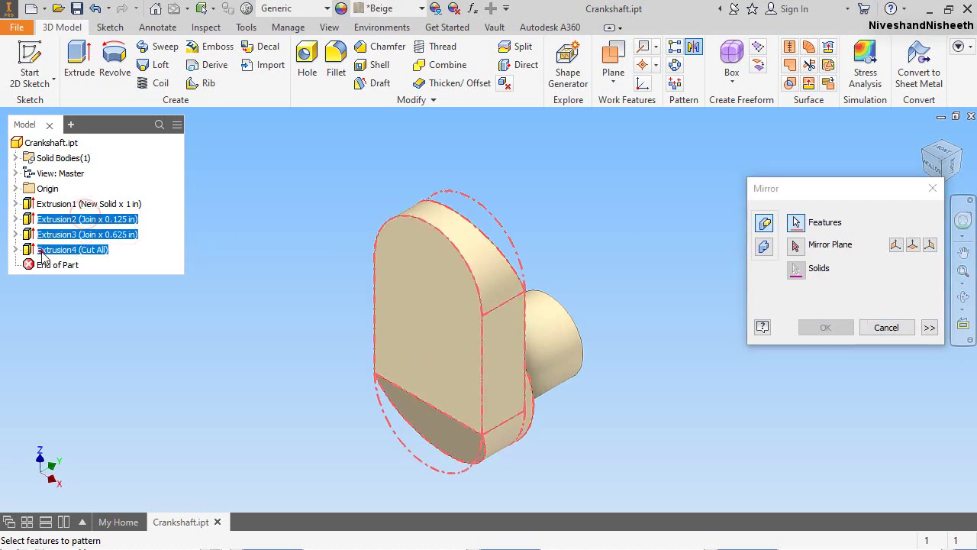
left_click(867, 186)
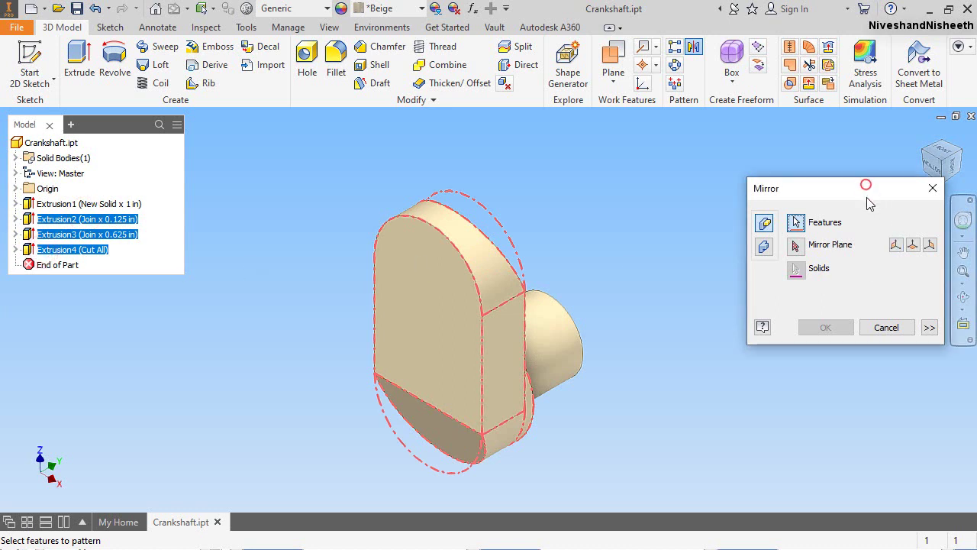
left_click(913, 245)
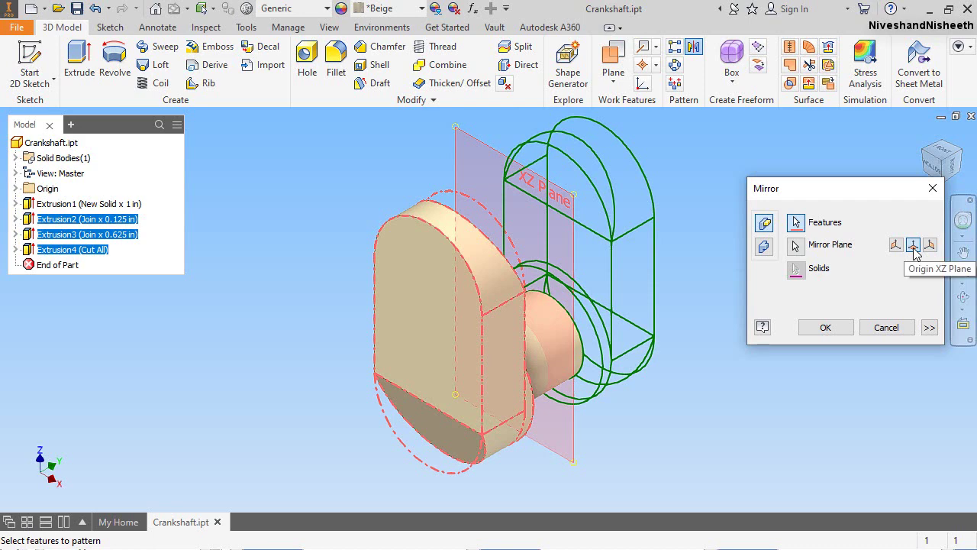
left_click(825, 328)
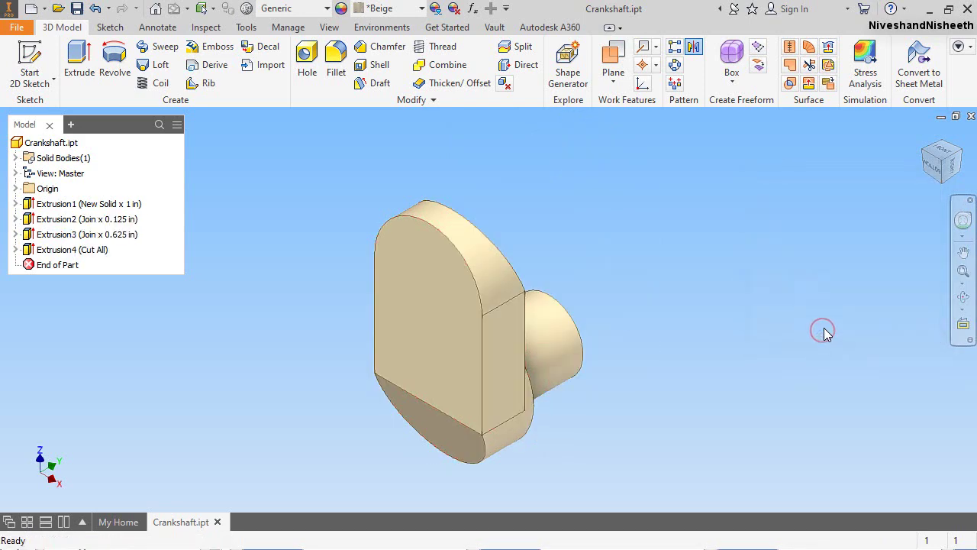
Start a constant-radius fillet and select the near web's lower outer bevel edge and the far web's upper inner bevel edge
left_click(960, 303)
left_click_drag(484, 386, 515, 390)
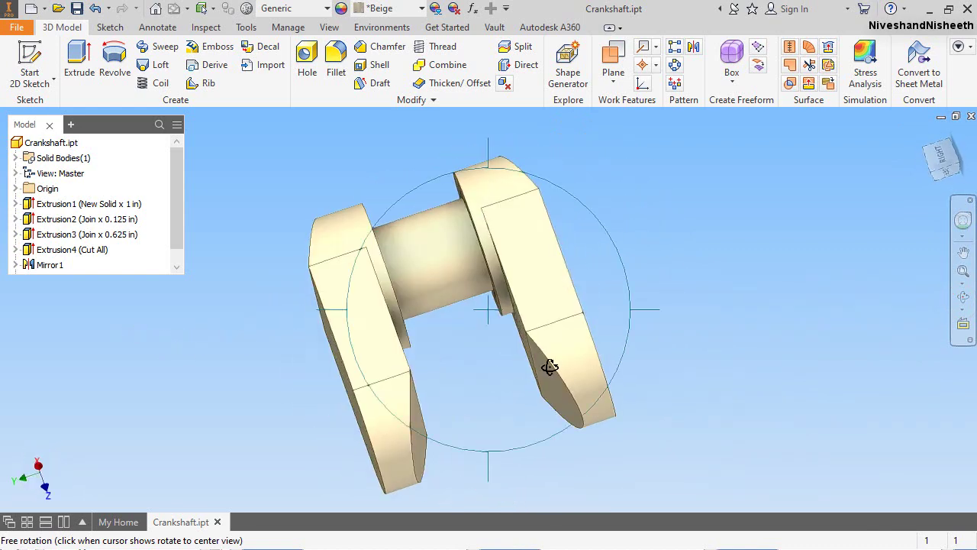
right_click(521, 355)
left_click(521, 460)
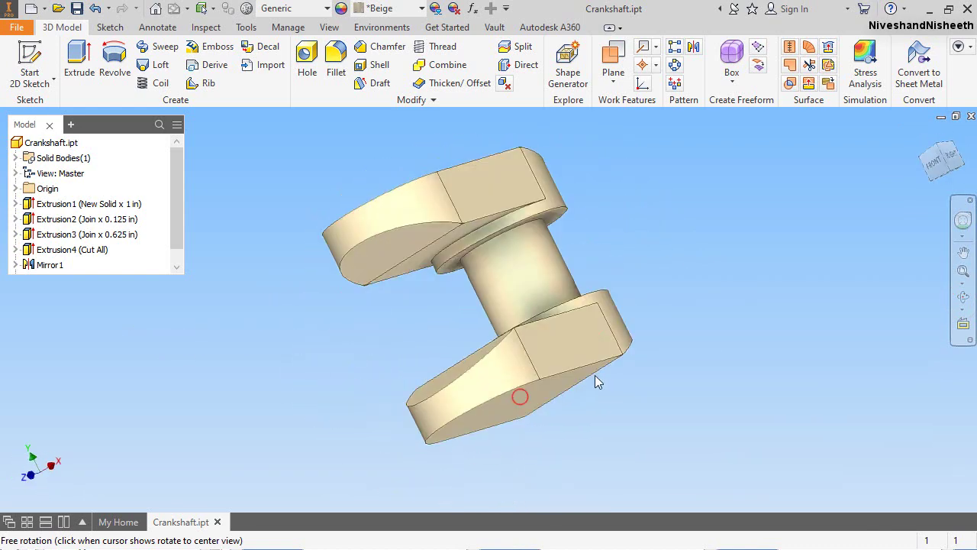
key("Escape")
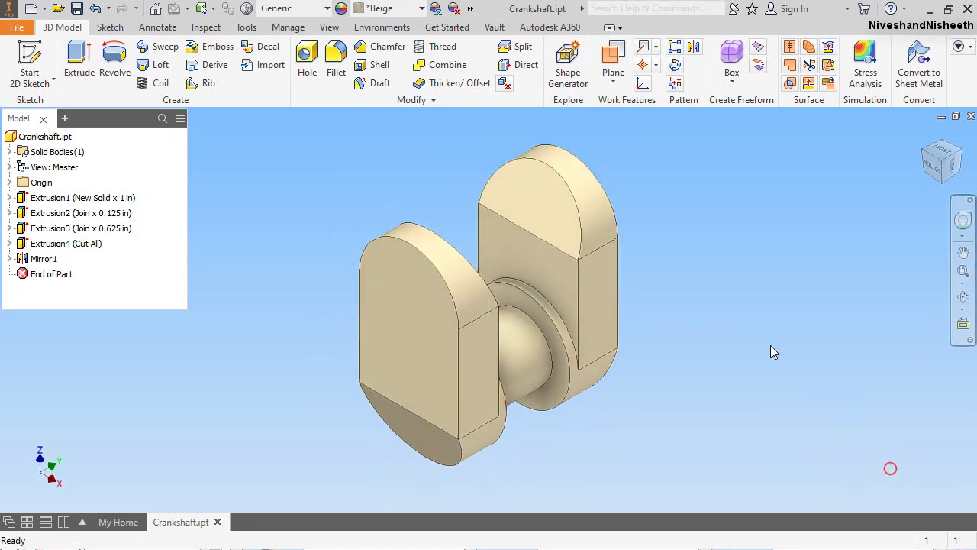
left_click(338, 77)
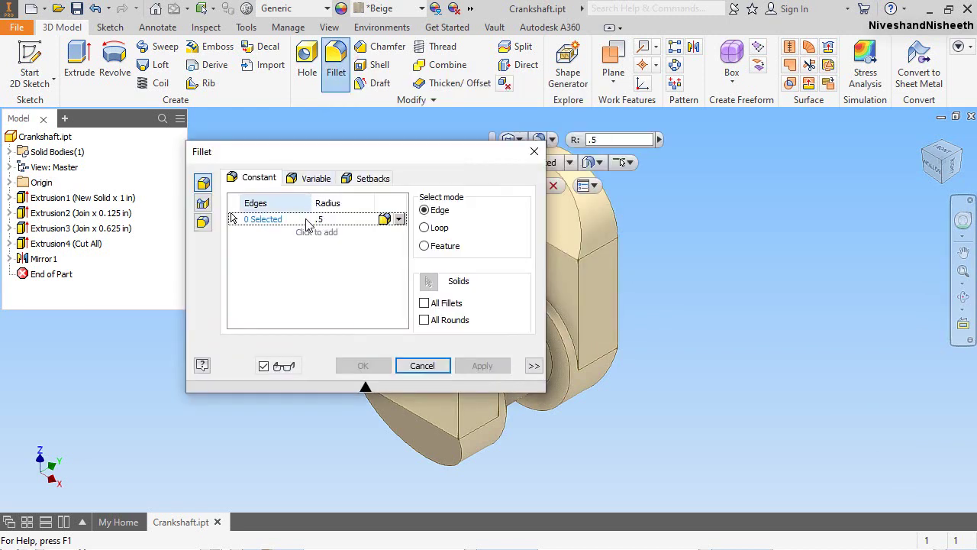
key("F6")
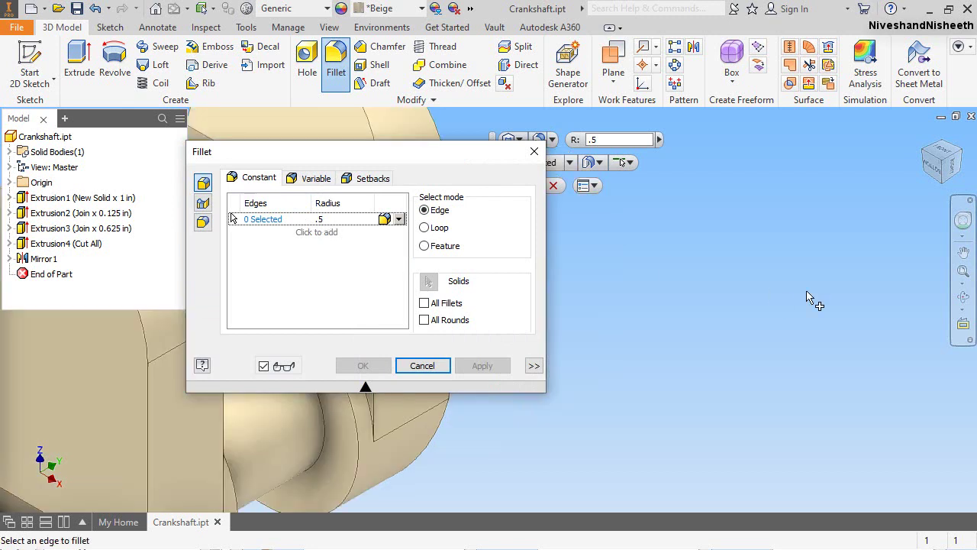
left_click(733, 262)
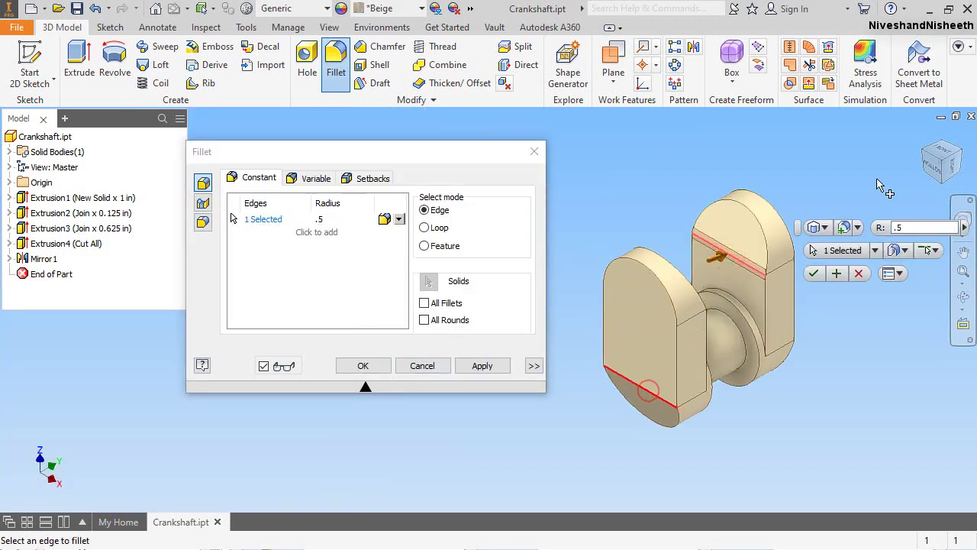
left_click(658, 380)
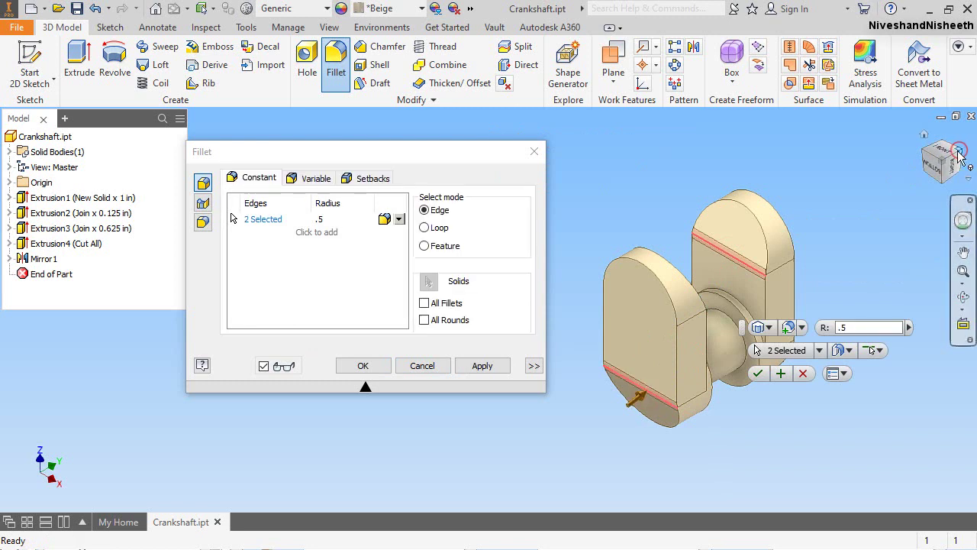